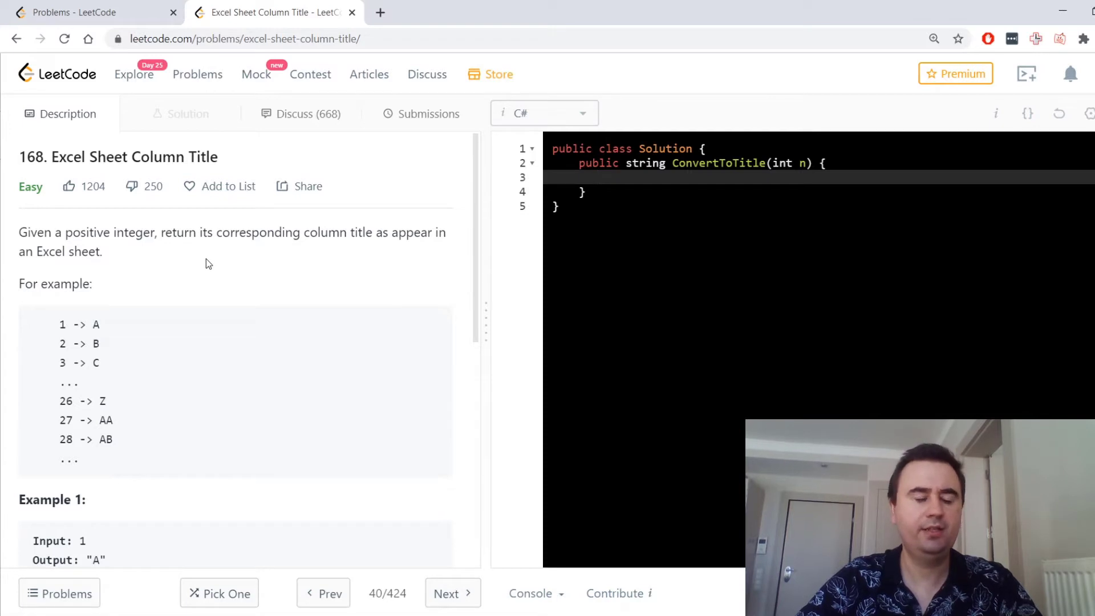
- Highlight the example mappings A, B, C, 26, 27 and AB one at a time
{"action": "double_click", "coordinate": [96, 325]}
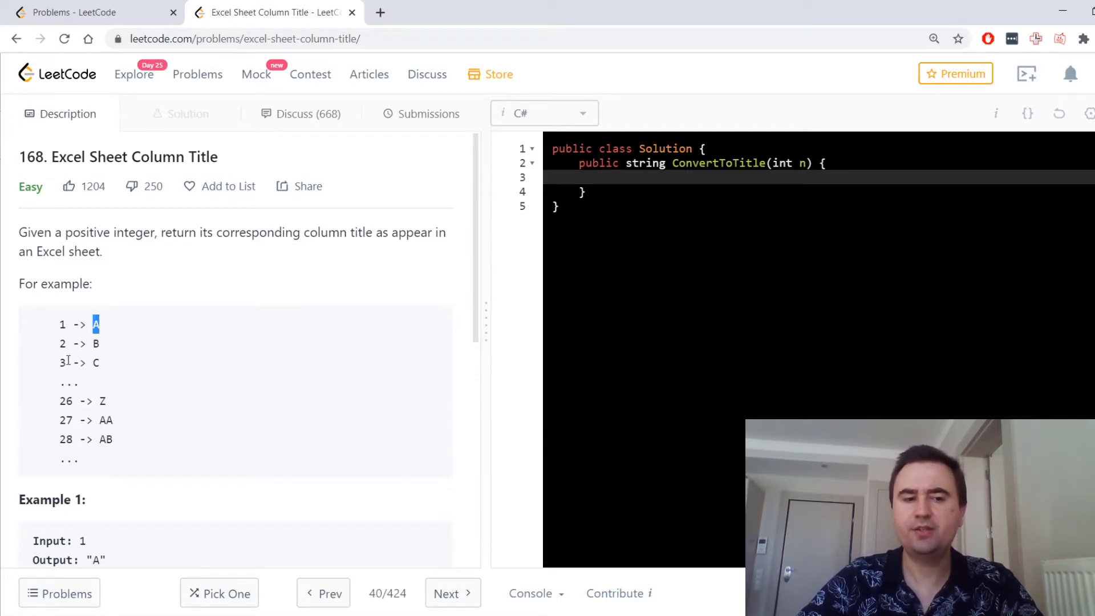
{"action": "double_click", "coordinate": [96, 343]}
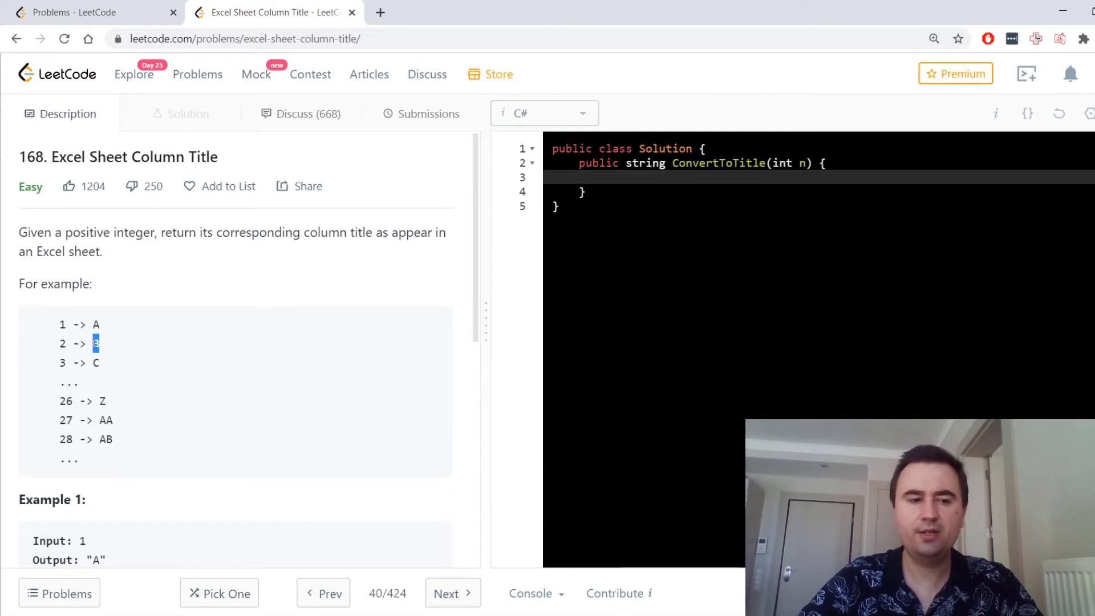
{"action": "double_click", "coordinate": [96, 363]}
{"action": "left_click", "coordinate": [85, 402]}
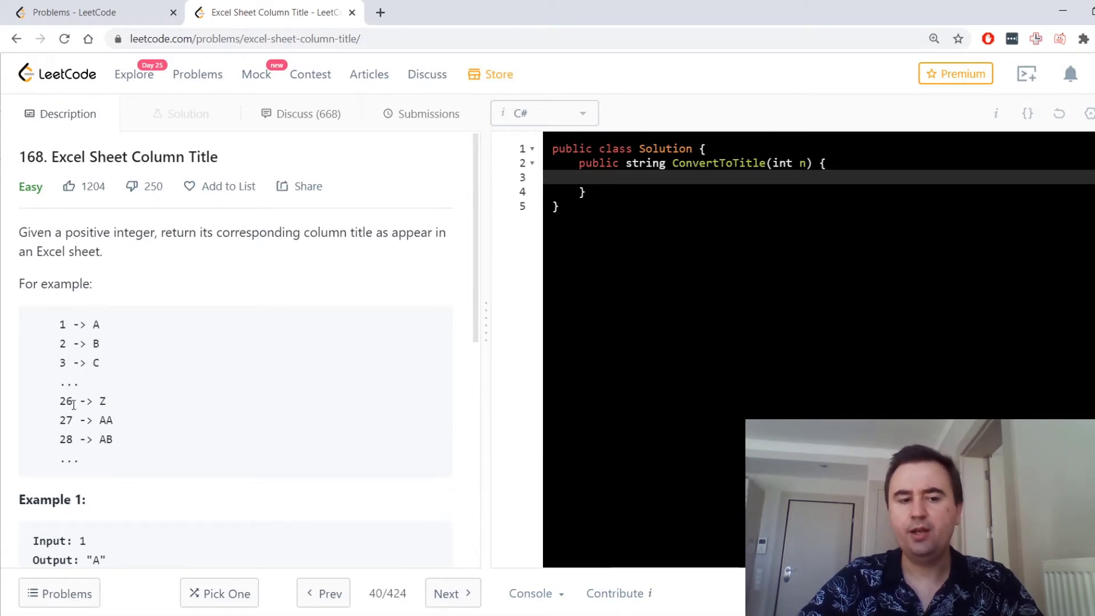
{"action": "double_click", "coordinate": [66, 401]}
{"action": "left_click", "coordinate": [118, 405]}
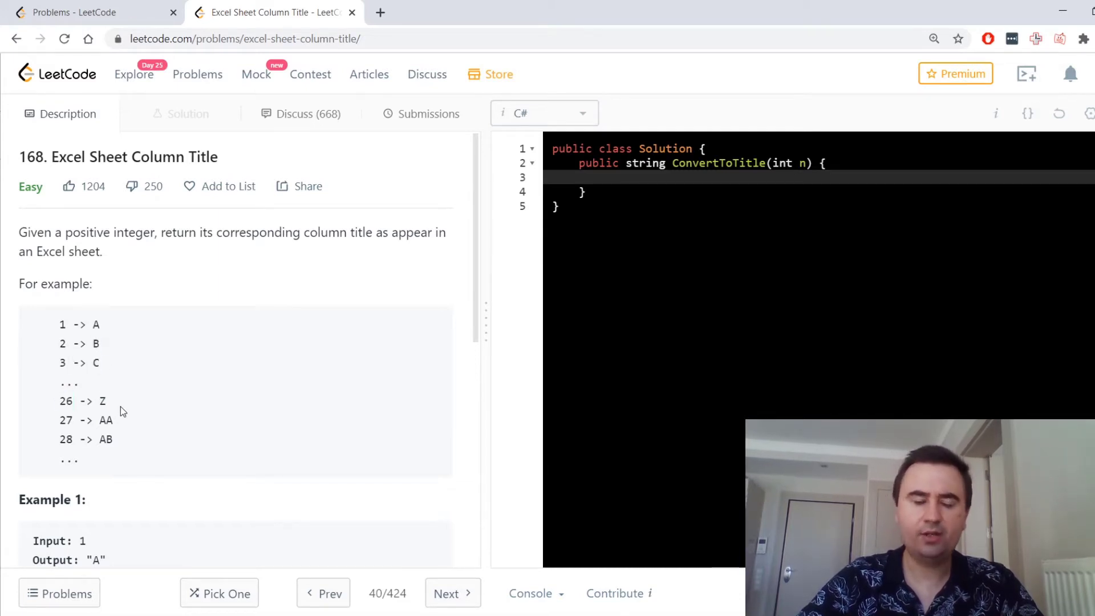
{"action": "left_click_drag", "start_coordinate": [78, 420], "coordinate": [59, 420]}
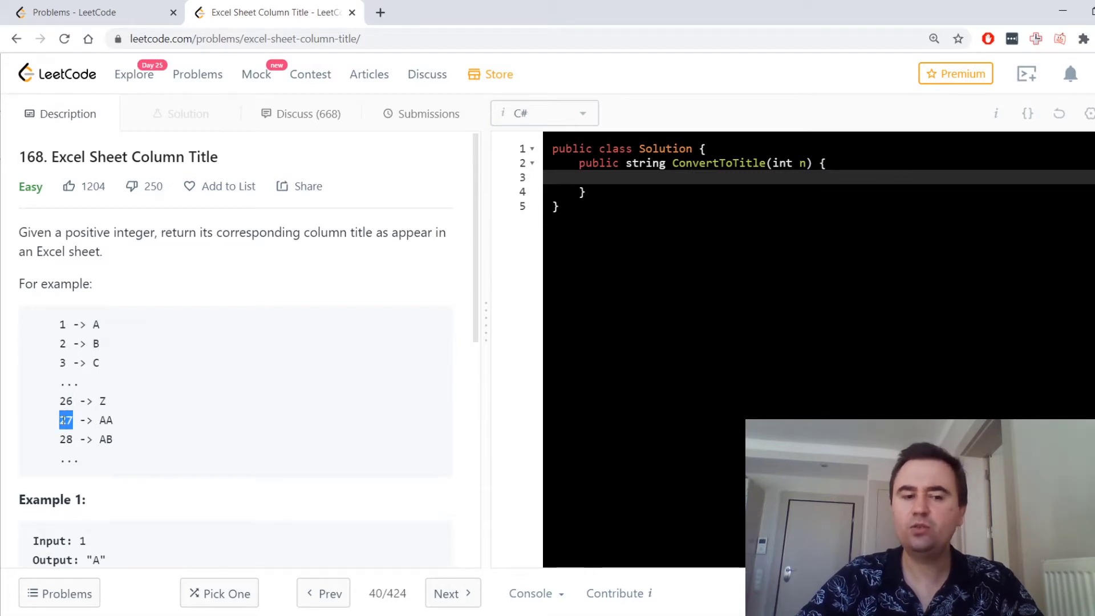
{"action": "left_click", "coordinate": [121, 425]}
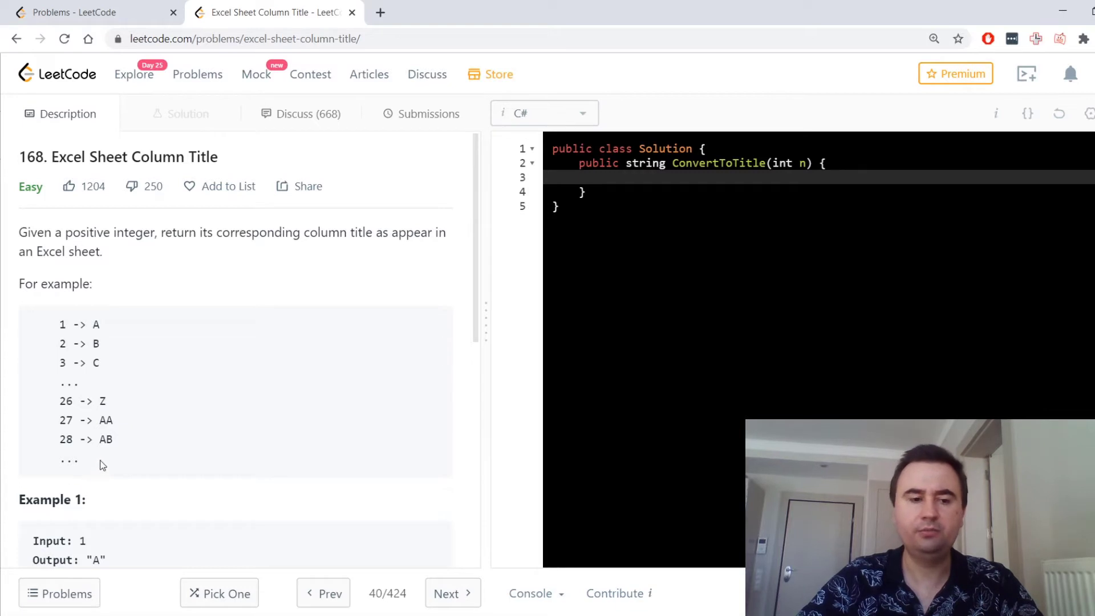
{"action": "left_click_drag", "start_coordinate": [104, 442], "coordinate": [98, 441]}
{"action": "left_click", "coordinate": [215, 406]}
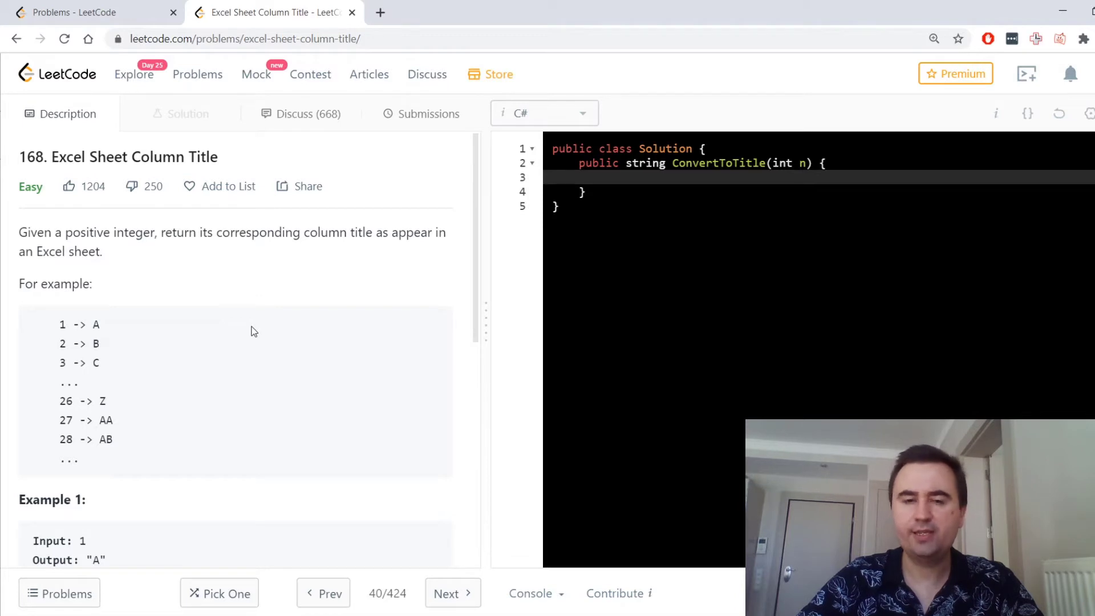
- Scroll the problem description down to Examples 1–3
{"action": "scroll", "coordinate": [254, 326], "scroll_direction": "down", "scroll_amount": 4}
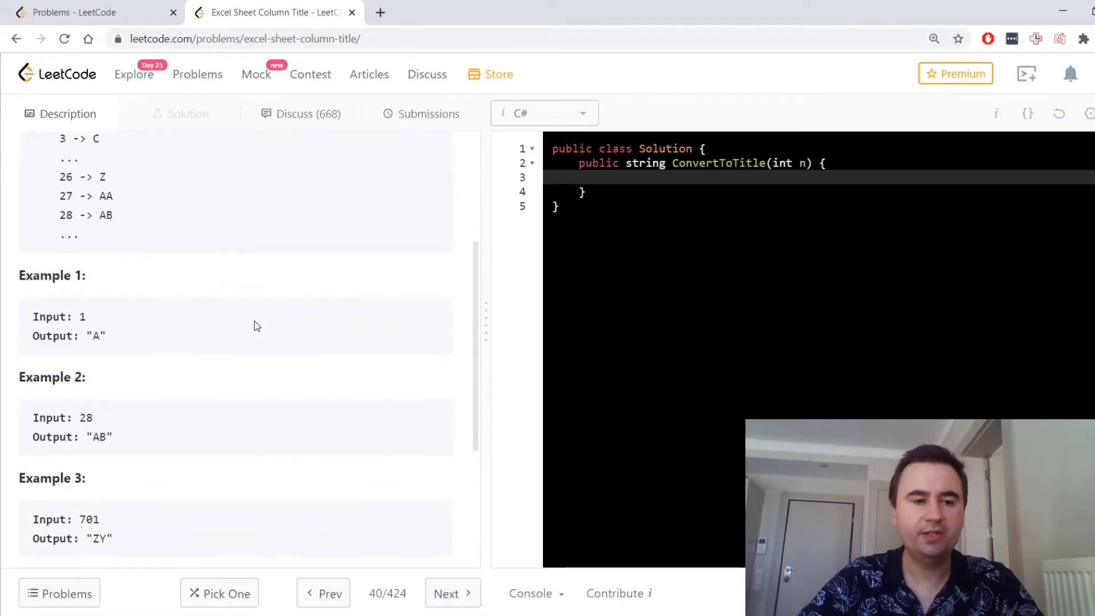
{"action": "scroll", "coordinate": [254, 321], "scroll_direction": "down", "scroll_amount": 4}
{"action": "scroll", "coordinate": [255, 320], "scroll_direction": "up", "scroll_amount": 4}
{"action": "scroll", "coordinate": [254, 323], "scroll_direction": "down", "scroll_amount": 1}
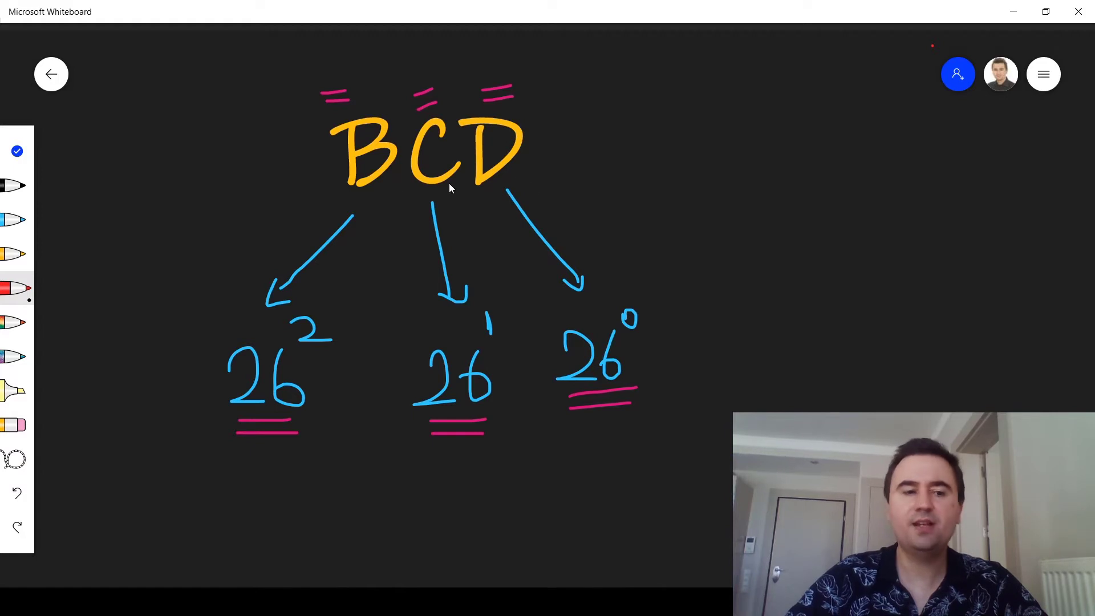
- Write BCD with red ink beside the orange diagram, then draw two underlines beneath it
{"action": "left_click", "coordinate": [14, 288]}
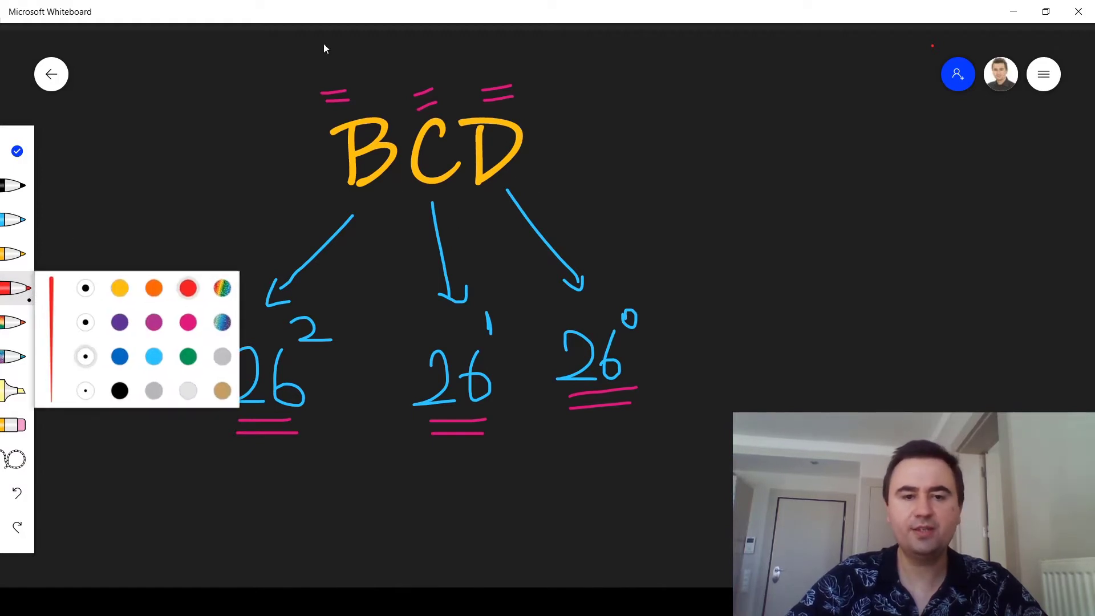
{"action": "left_click", "coordinate": [1019, 36]}
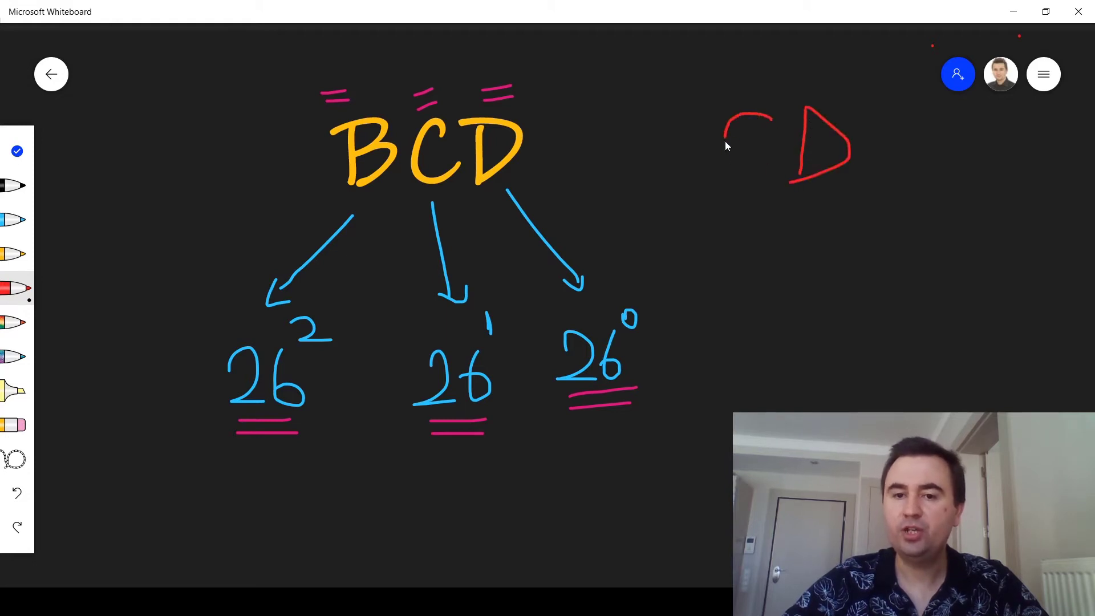
{"action": "left_click_drag", "start_coordinate": [674, 108], "coordinate": [673, 139]}
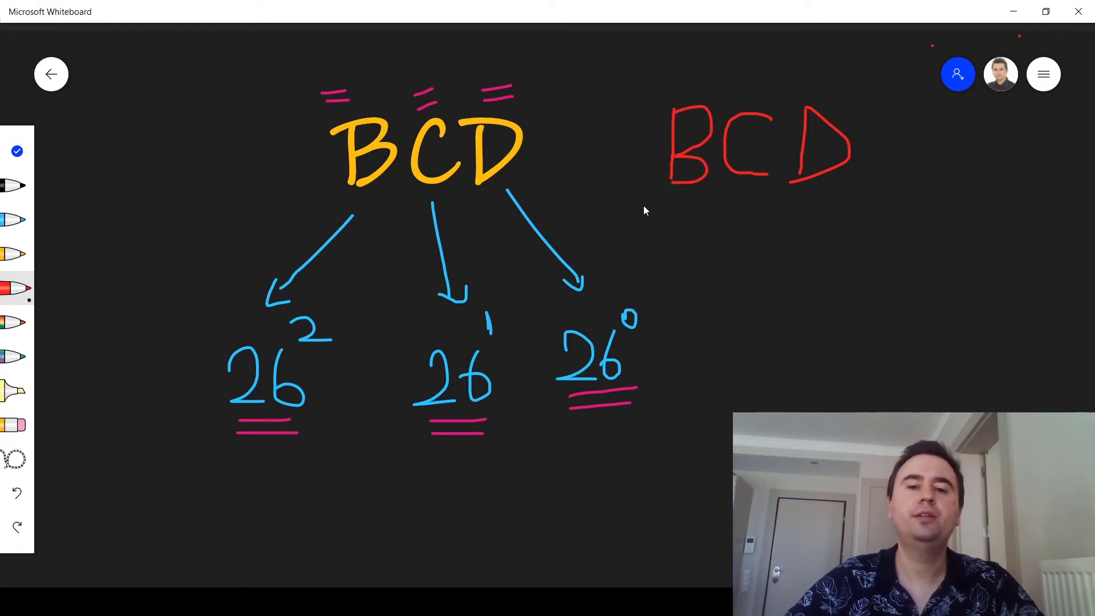
{"action": "left_click_drag", "start_coordinate": [644, 205], "coordinate": [794, 200]}
{"action": "left_click_drag", "start_coordinate": [637, 226], "coordinate": [827, 215]}
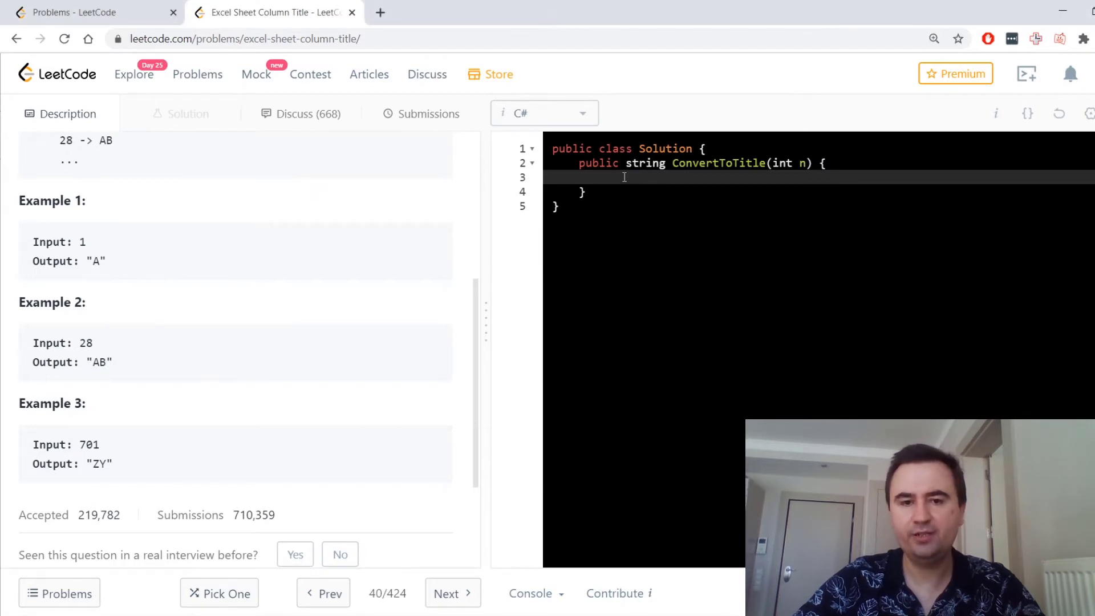
- Declare chars = "ABCDEFGHIJKLMNOPQRSTUVWXYZ" and sb = new StringBuilder() in ConvertToTitle
{"action": "left_click", "coordinate": [661, 181]}
{"action": "type", "text": "var chars = \"ABCDEFGHIJKLMNOPQRSTUVWXYZ\";"}
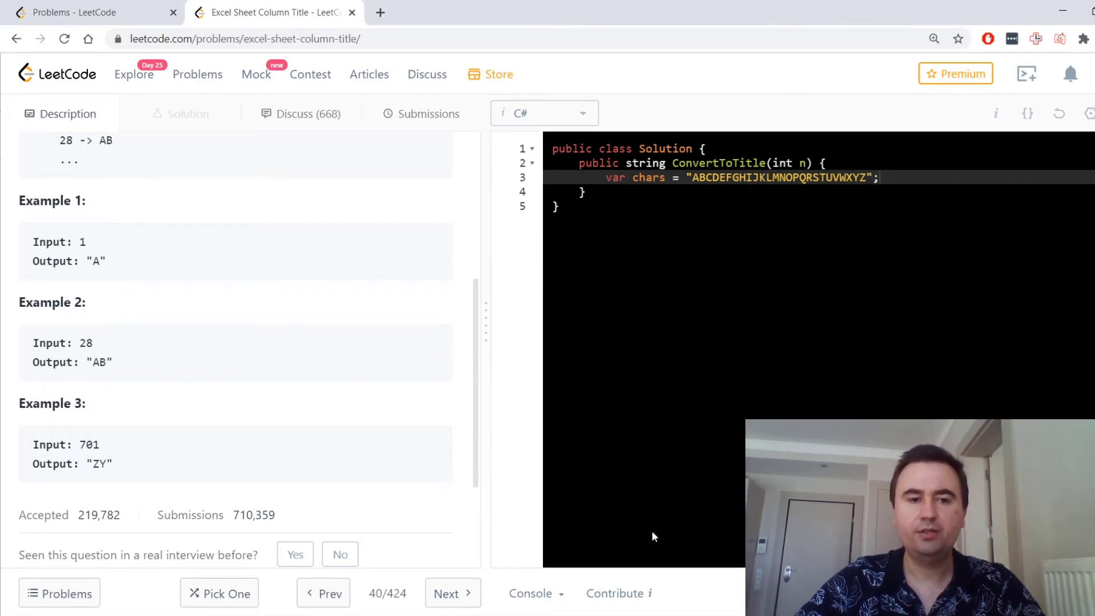
{"action": "key", "text": "Return"}
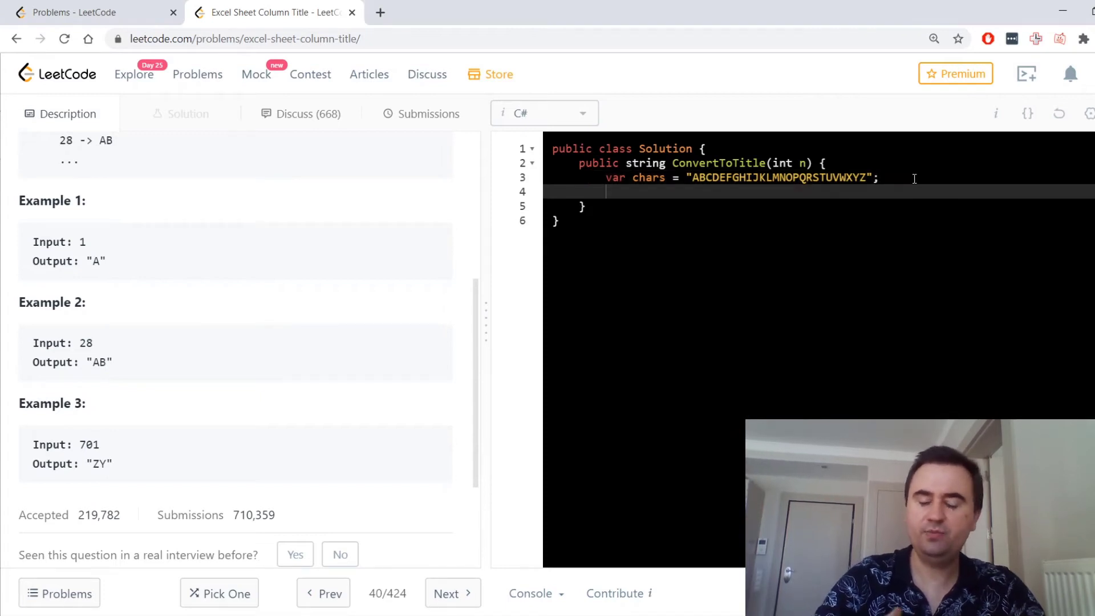
{"action": "type", "text": "var "}
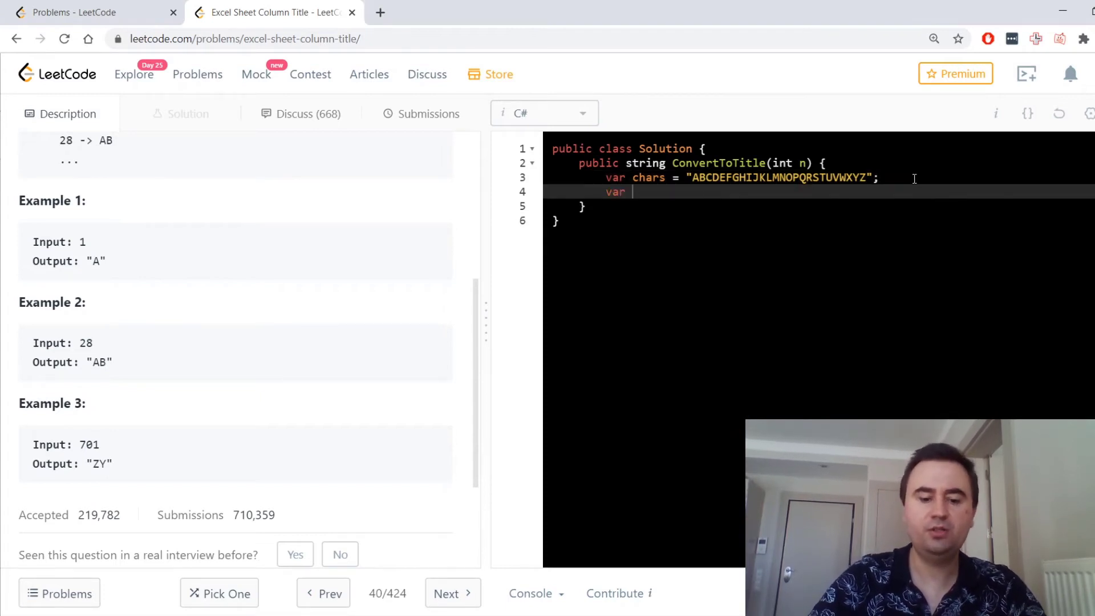
{"action": "type", "text": "sb = "}
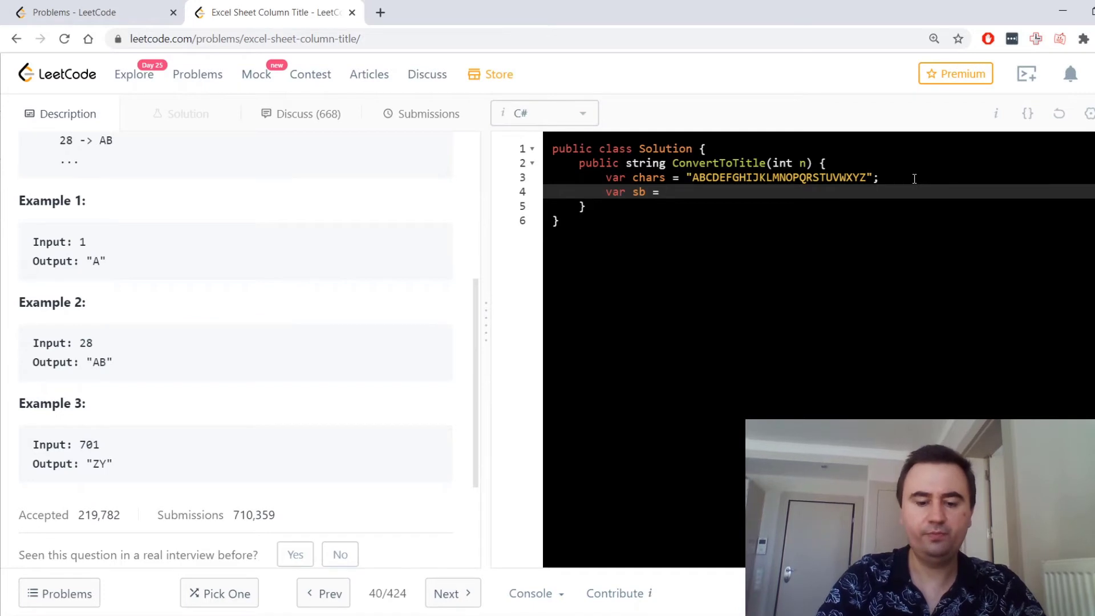
{"action": "type", "text": "S"}
{"action": "key", "text": "BackSpace"}
{"action": "type", "text": "new "}
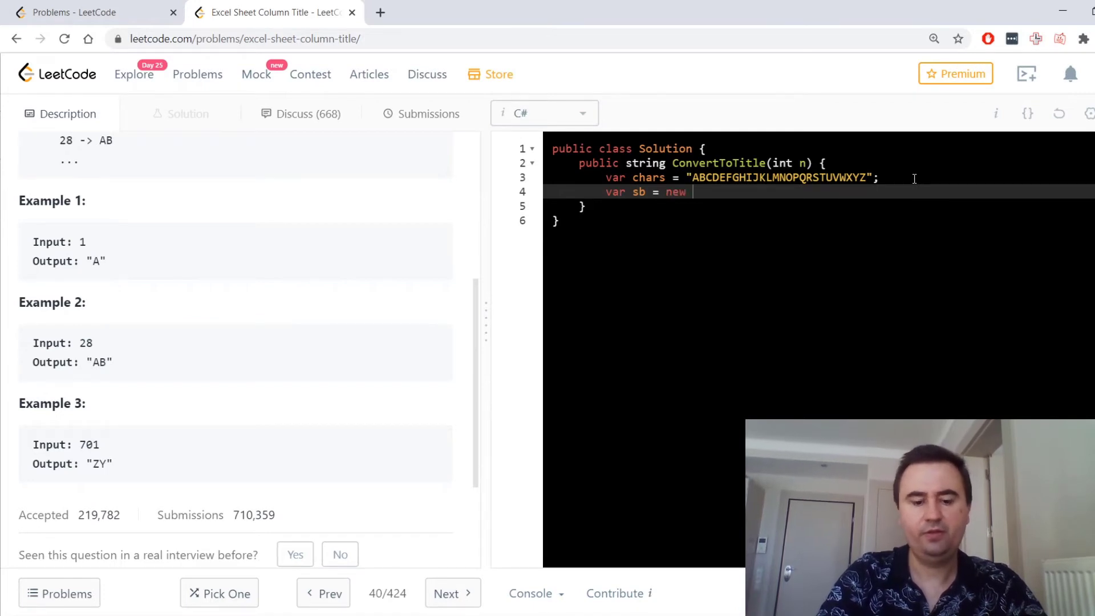
{"action": "type", "text": "StringBuil"}
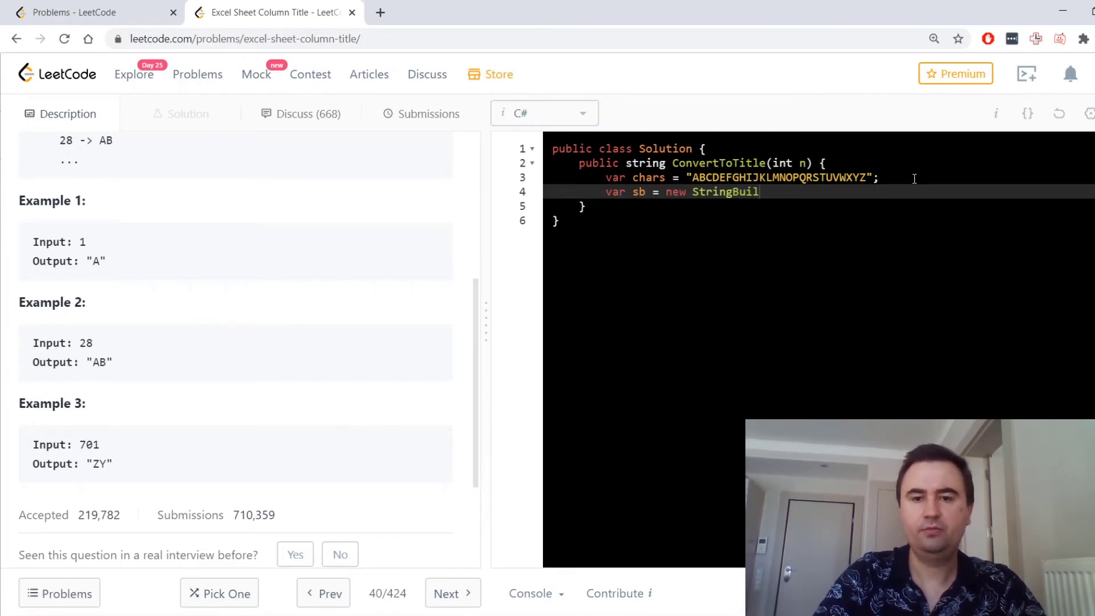
{"action": "type", "text": "der();"}
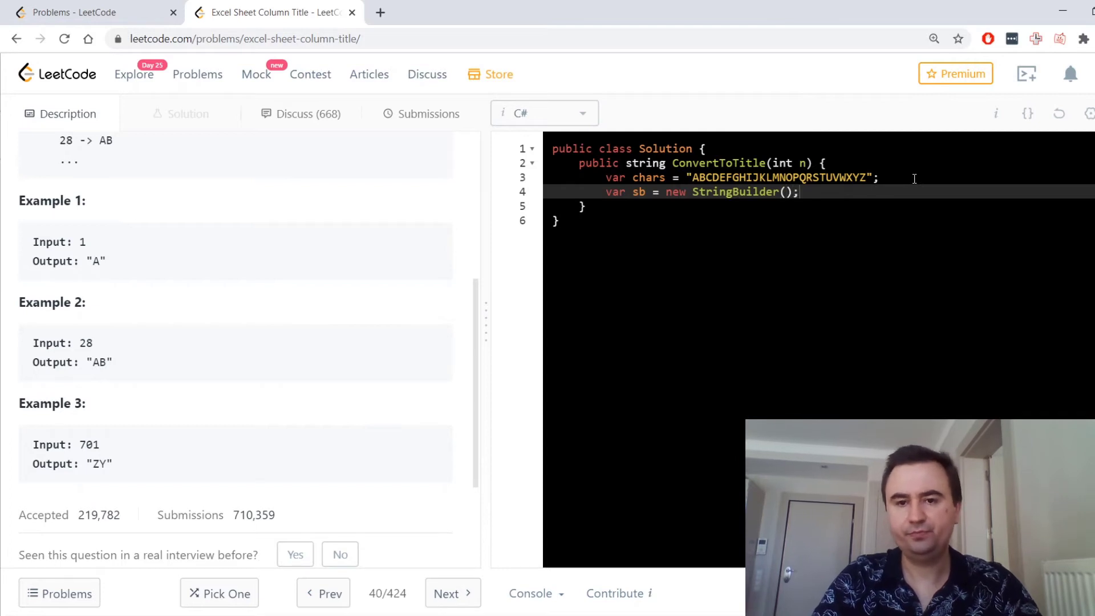
- Add a while (n > 0) loop whose body starts with n--;
{"action": "key", "text": "Return"}
{"action": "key", "text": "Return"}
{"action": "type", "text": "while("}
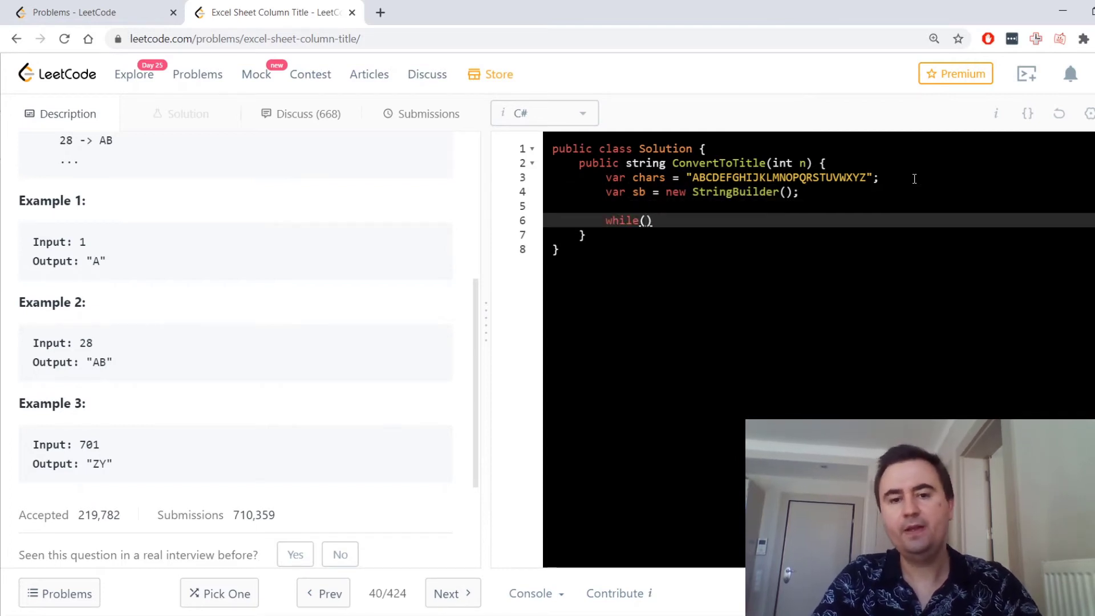
{"action": "type", "text": "n > "}
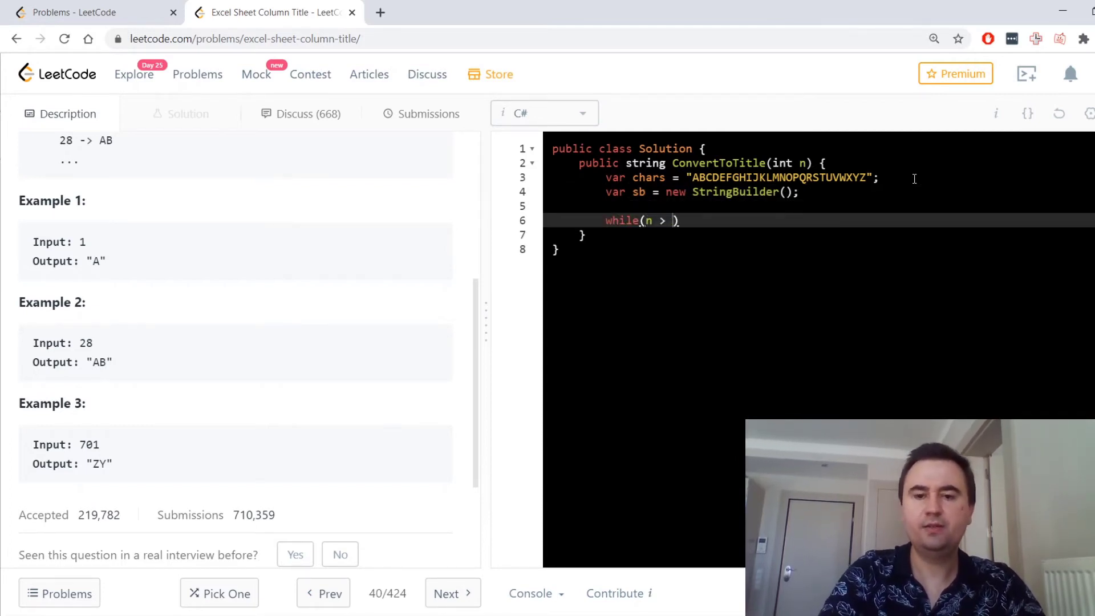
{"action": "type", "text": "0"}
{"action": "key", "text": "Return"}
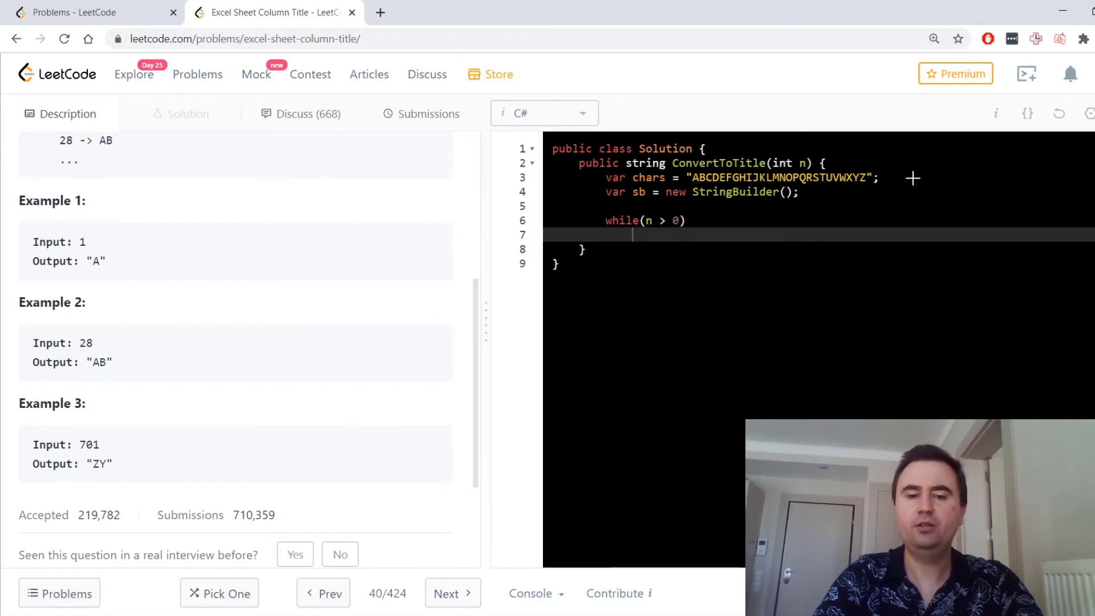
{"action": "type", "text": "{"}
{"action": "key", "text": "Return"}
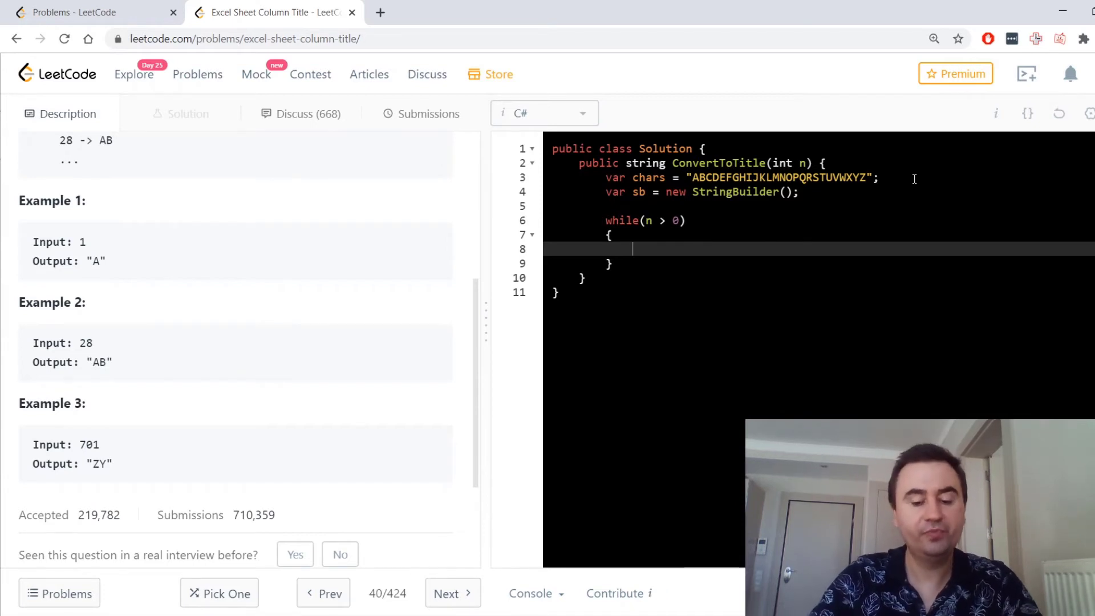
{"action": "type", "text": "n-"}
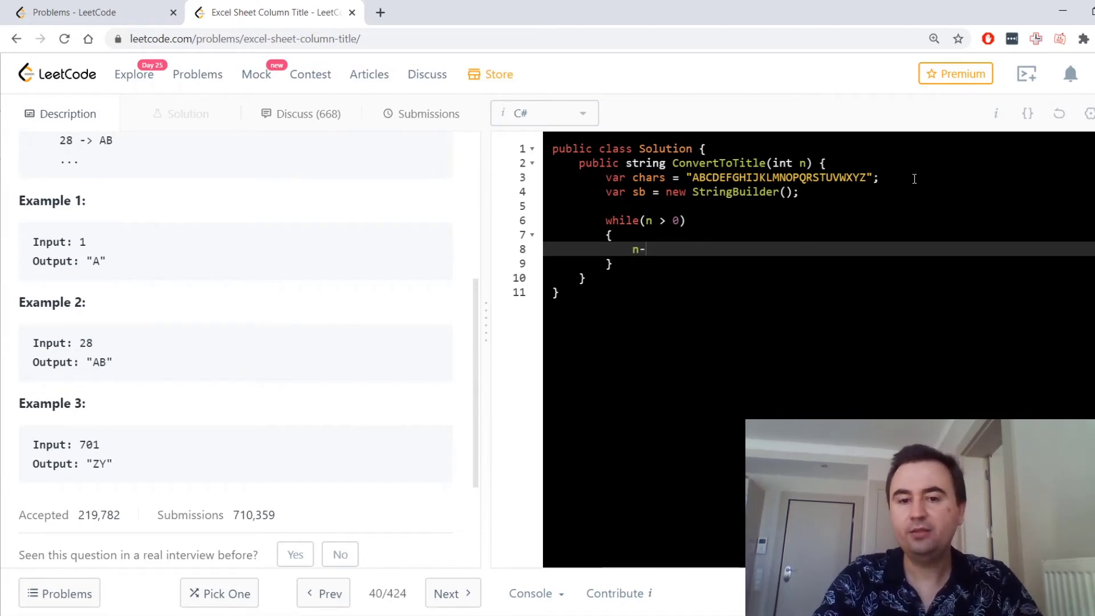
{"action": "type", "text": "-;"}
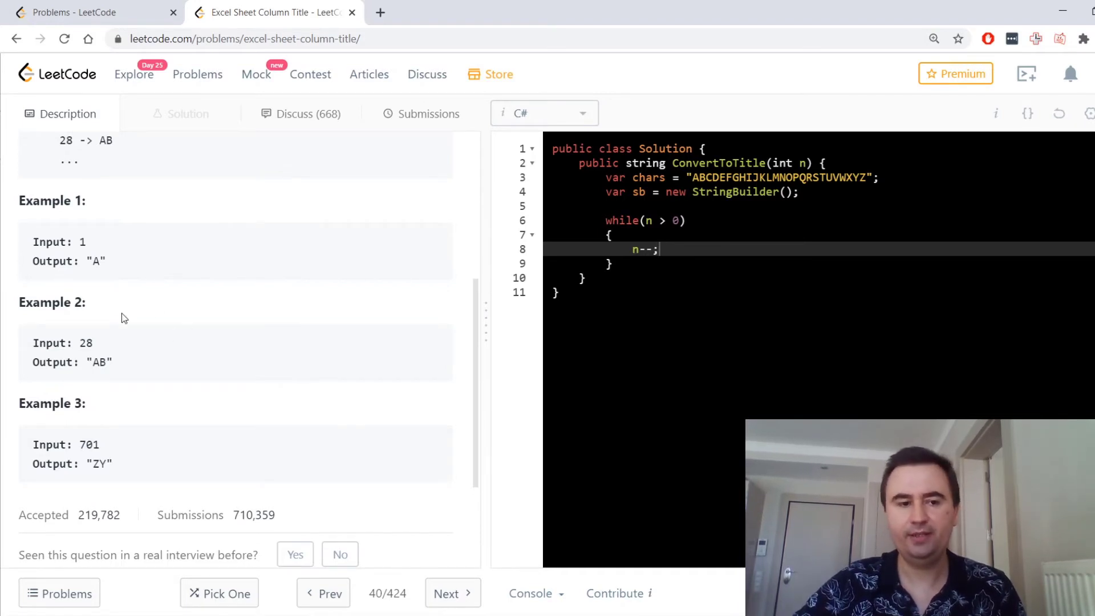
{"action": "scroll", "coordinate": [125, 317], "scroll_direction": "up", "scroll_amount": 3}
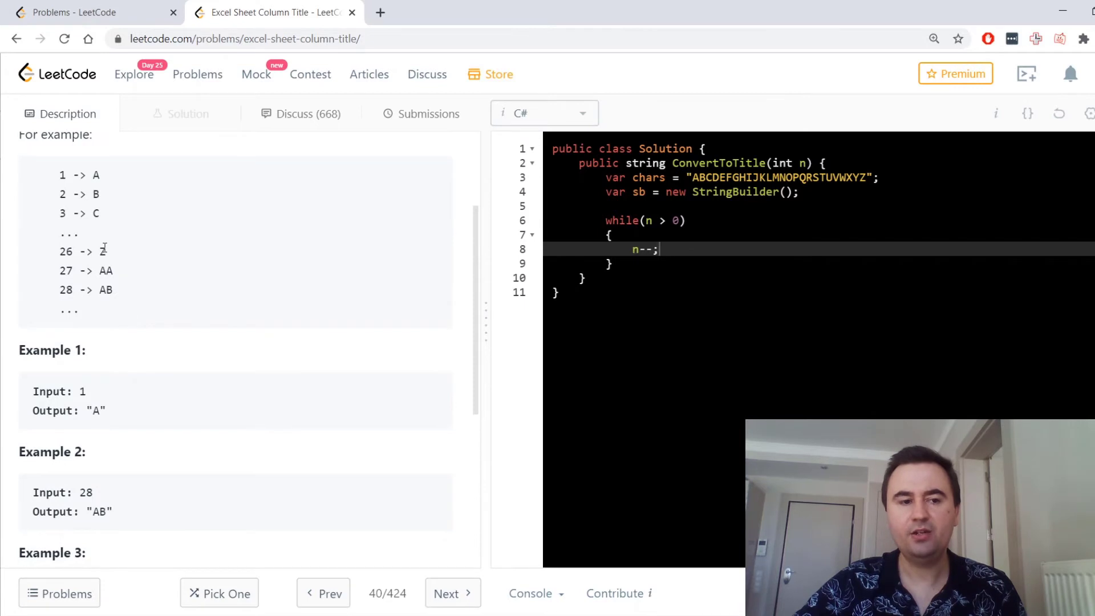
{"action": "left_click_drag", "start_coordinate": [108, 251], "coordinate": [65, 252]}
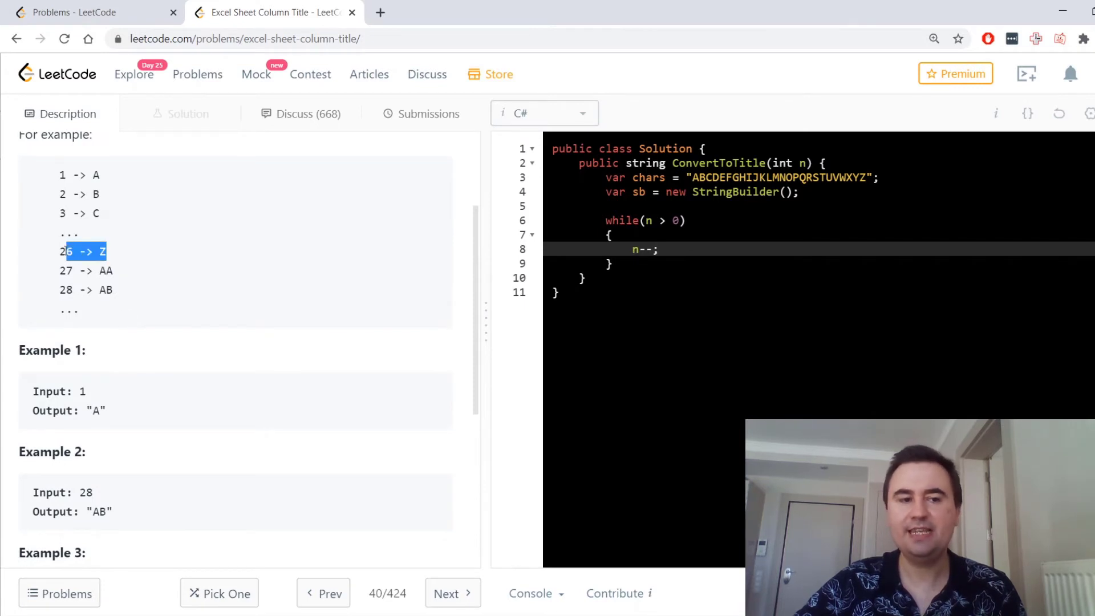
{"action": "left_click", "coordinate": [653, 163]}
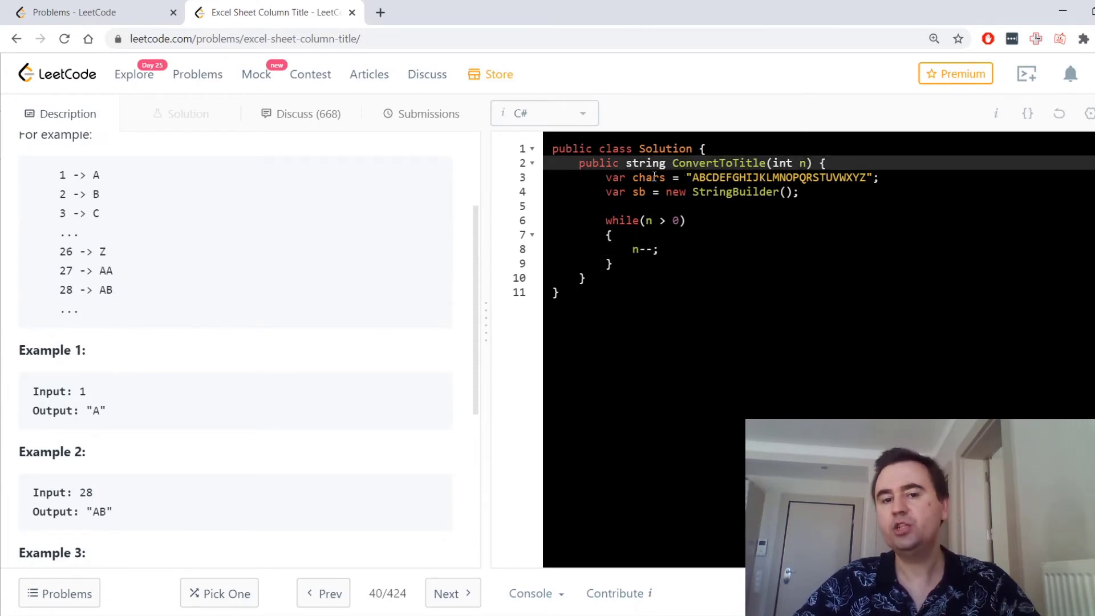
{"action": "key", "text": "Down"}
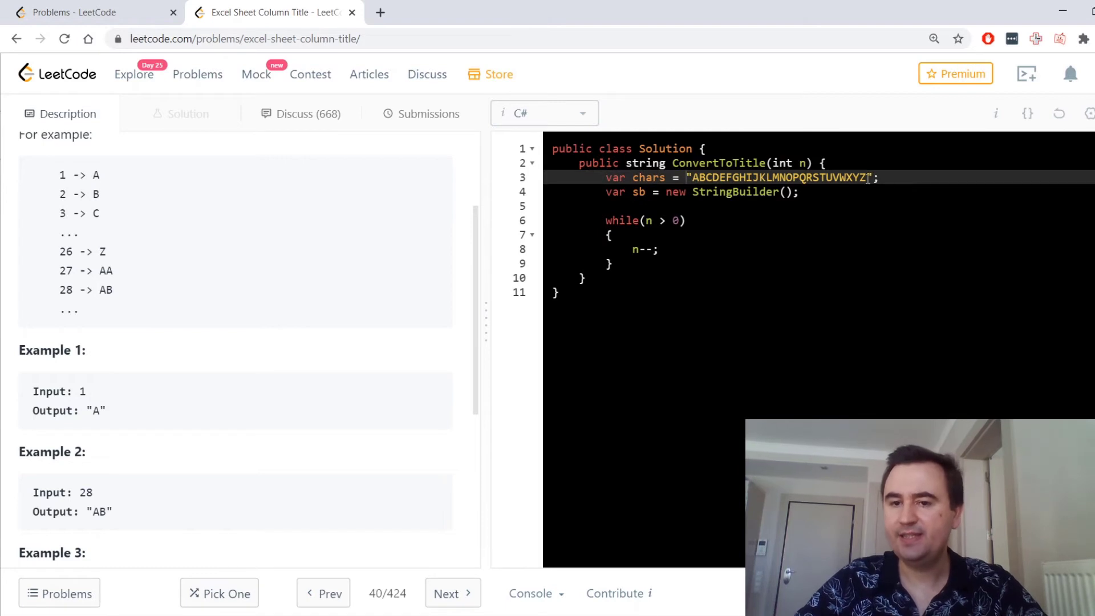
{"action": "left_click_drag", "start_coordinate": [868, 179], "coordinate": [860, 179]}
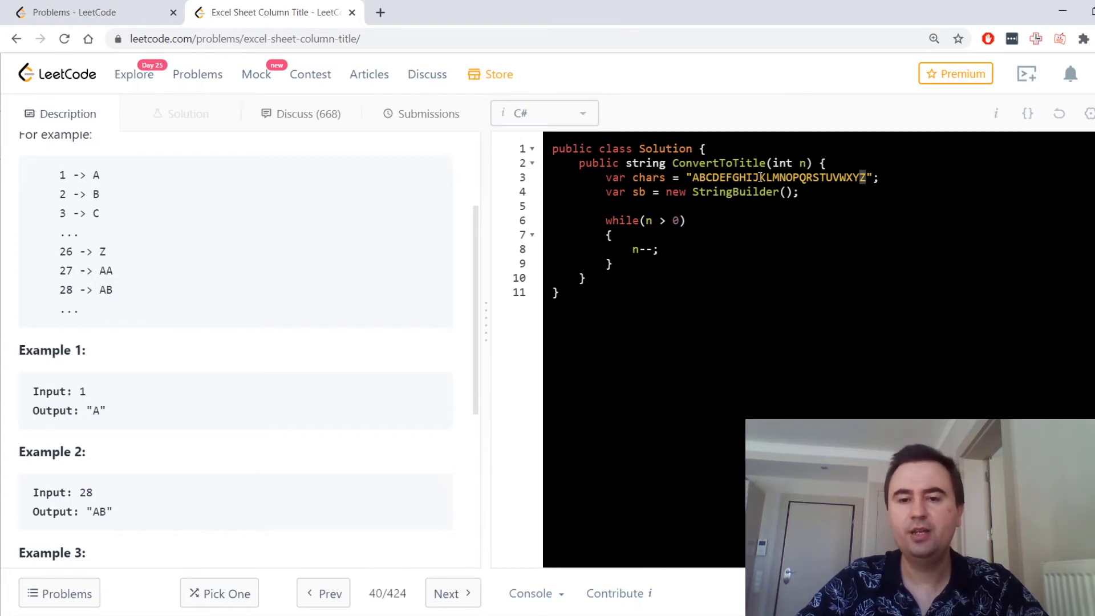
{"action": "left_click", "coordinate": [868, 178]}
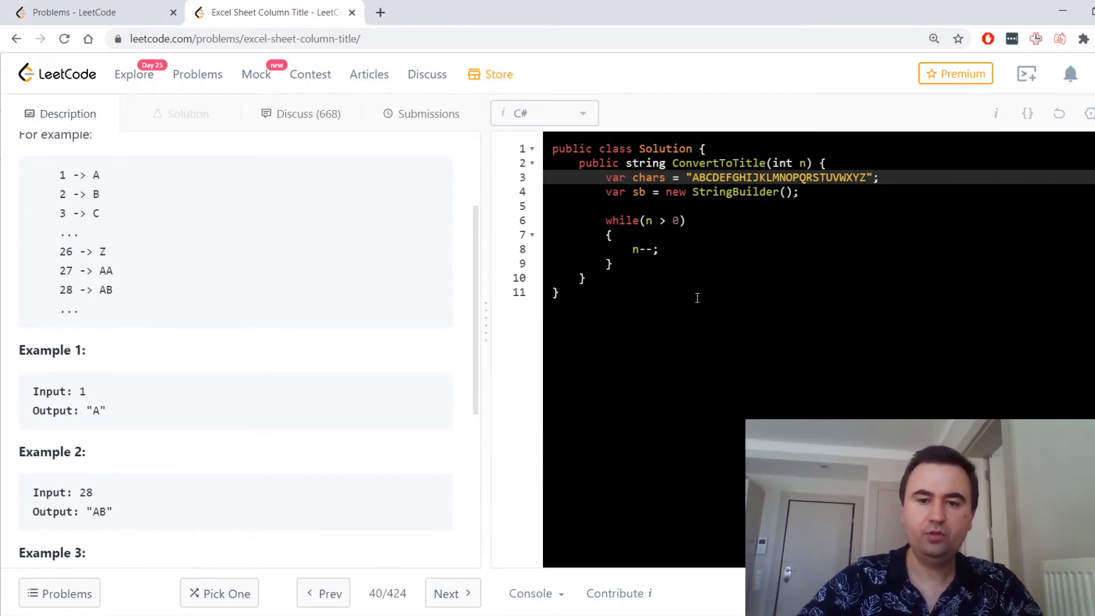
{"action": "key", "text": "Return"}
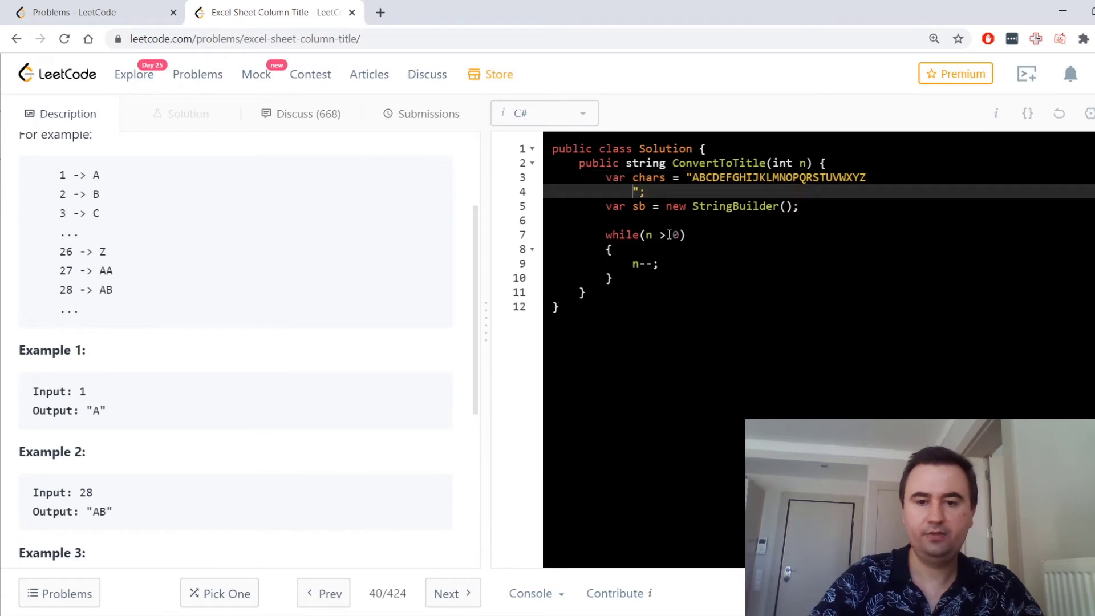
{"action": "key", "text": "ctrl+z"}
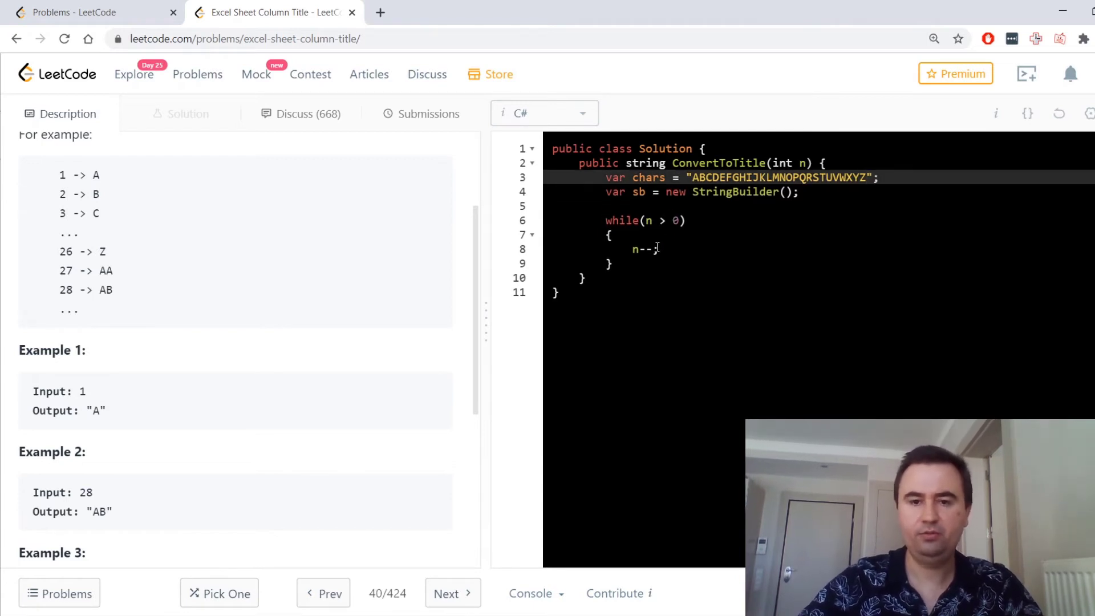
- Add var remainder = n % 26; below n--; in the loop
{"action": "left_click", "coordinate": [671, 251]}
{"action": "key", "text": "Return"}
{"action": "type", "text": "var re"}
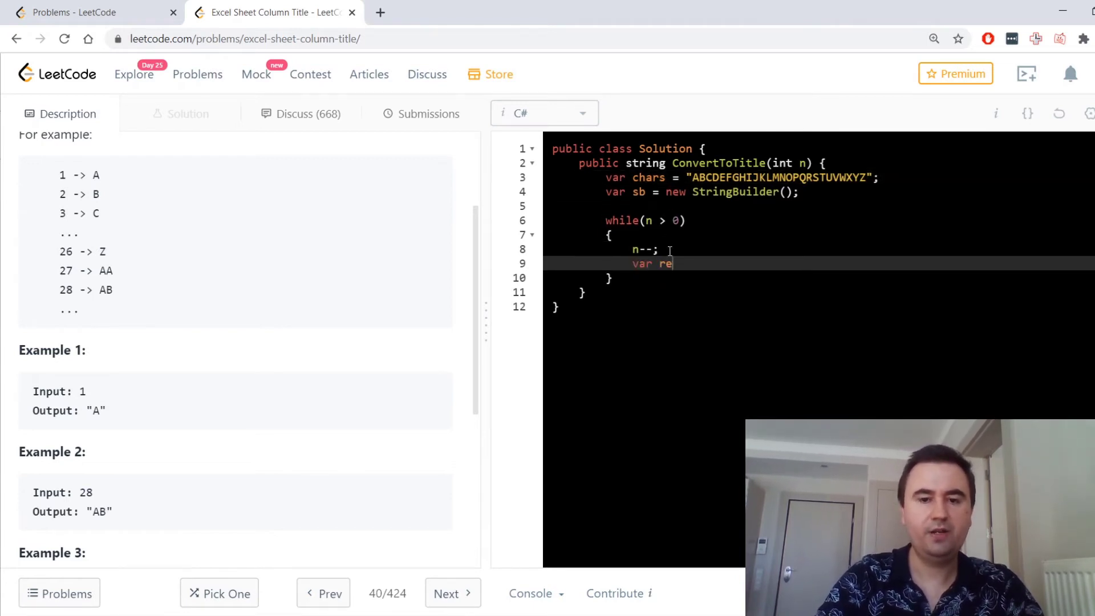
{"action": "type", "text": "min"}
{"action": "key", "text": "BackSpace"}
{"action": "key", "text": "BackSpace"}
{"action": "type", "text": "ai"}
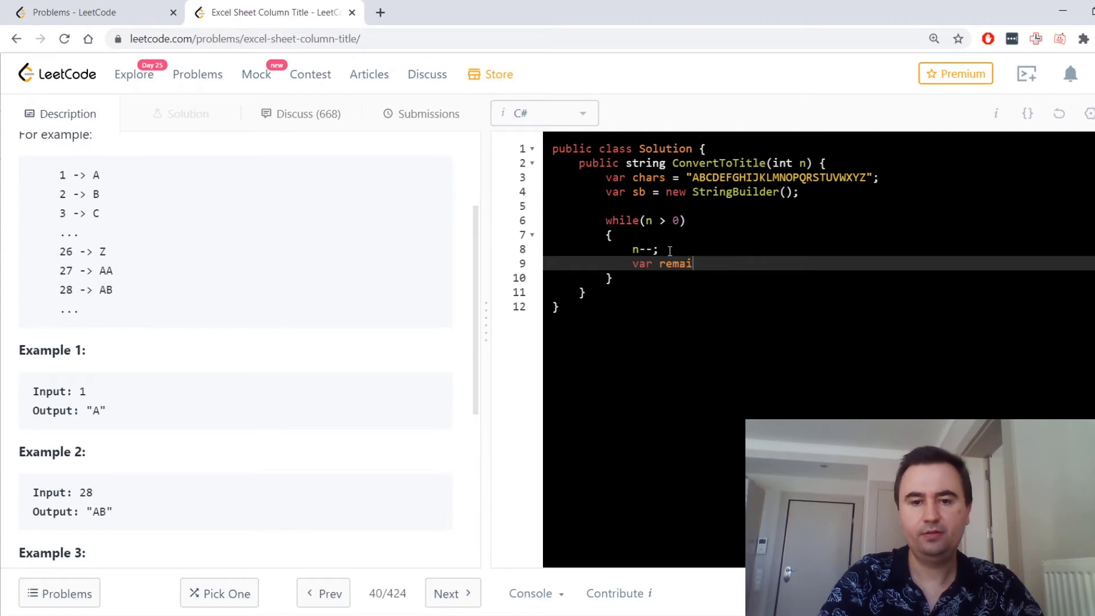
{"action": "type", "text": "nder = n"}
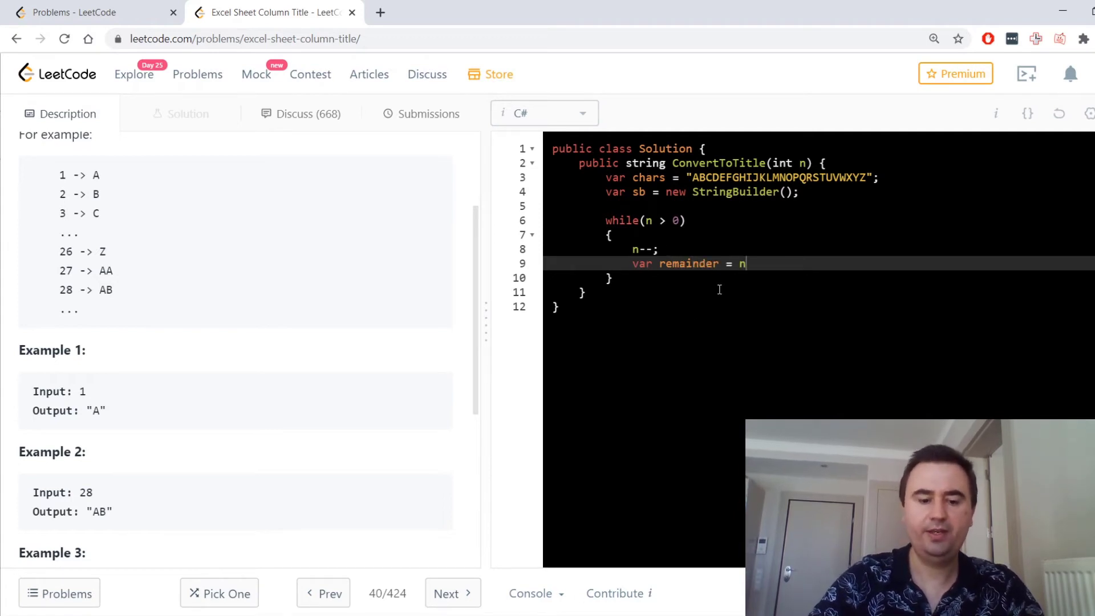
{"action": "type", "text": " % 36"}
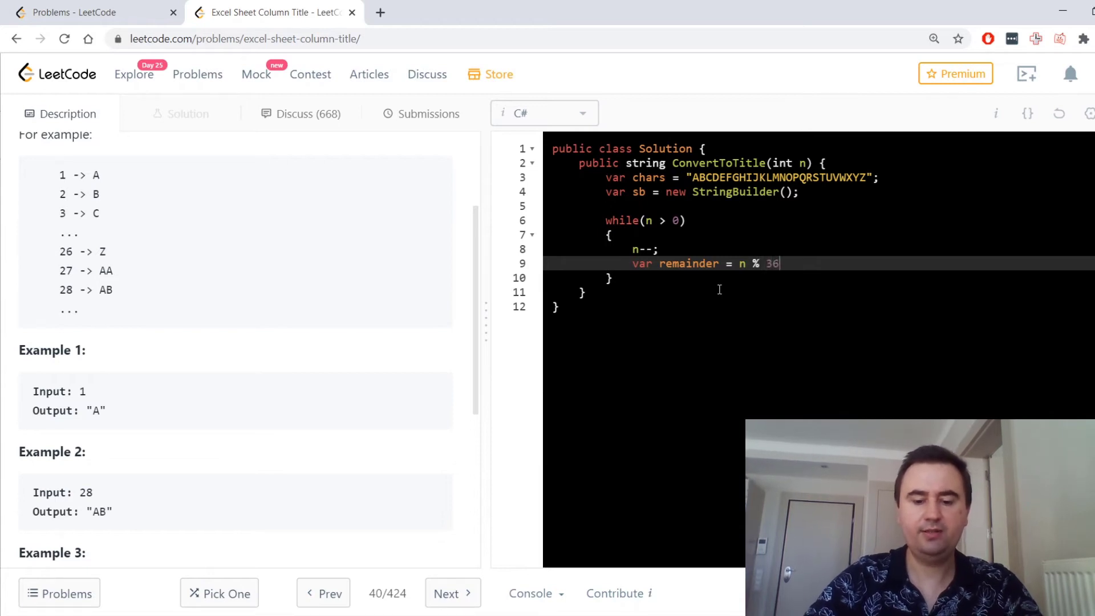
{"action": "key", "text": "BackSpace"}
{"action": "key", "text": "BackSpace"}
{"action": "key", "text": "BackSpace"}
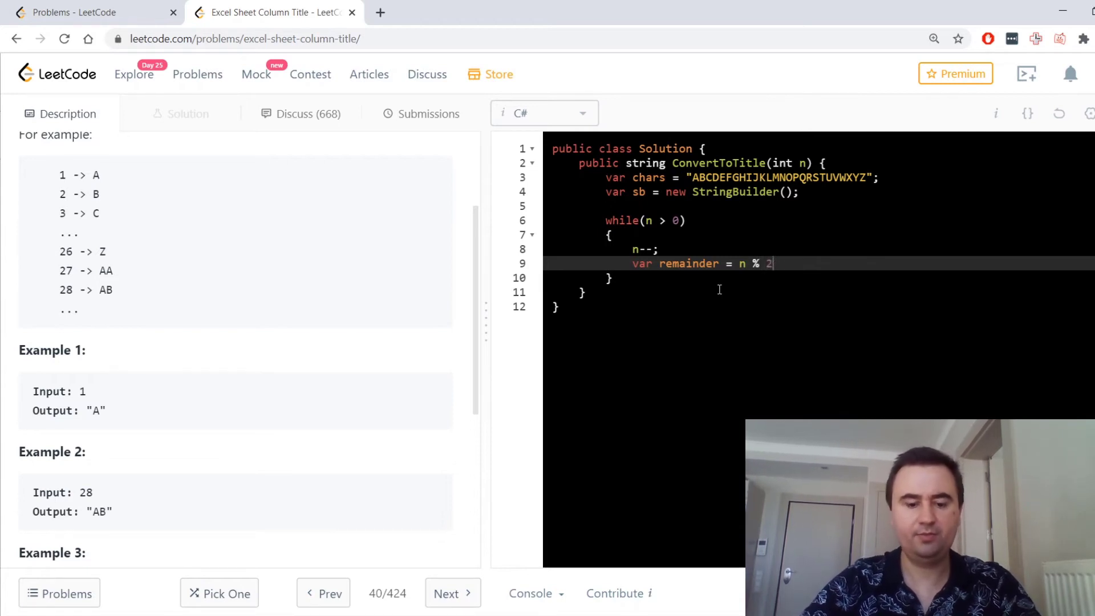
{"action": "type", "text": "26;"}
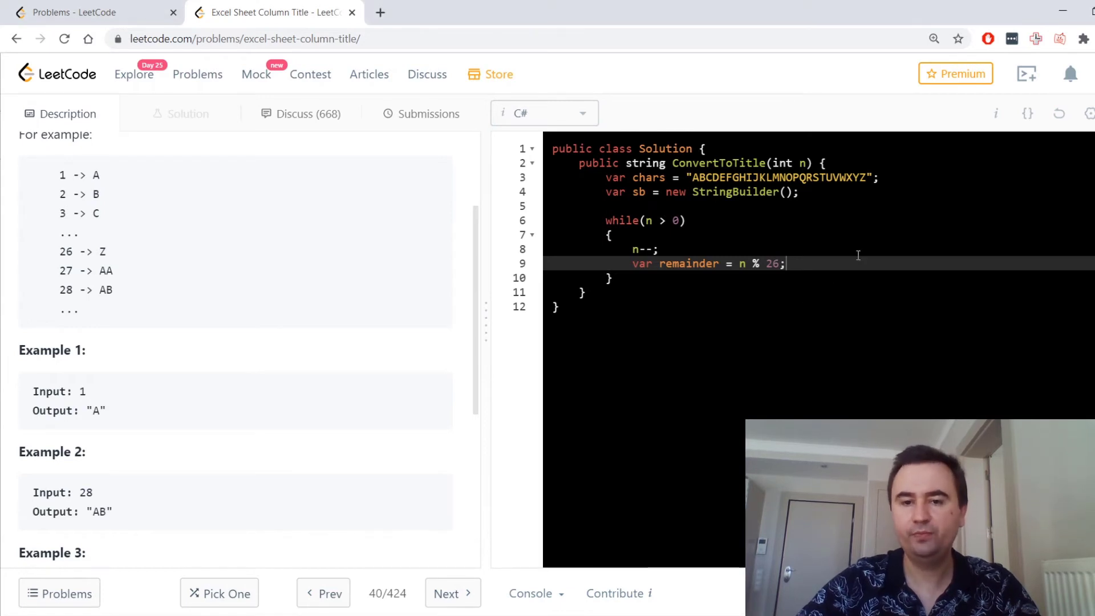
- Add sb.Insert(0, chars[remainder]) on the next line to prepend the letter
{"action": "key", "text": "Return"}
{"action": "type", "text": "sb."}
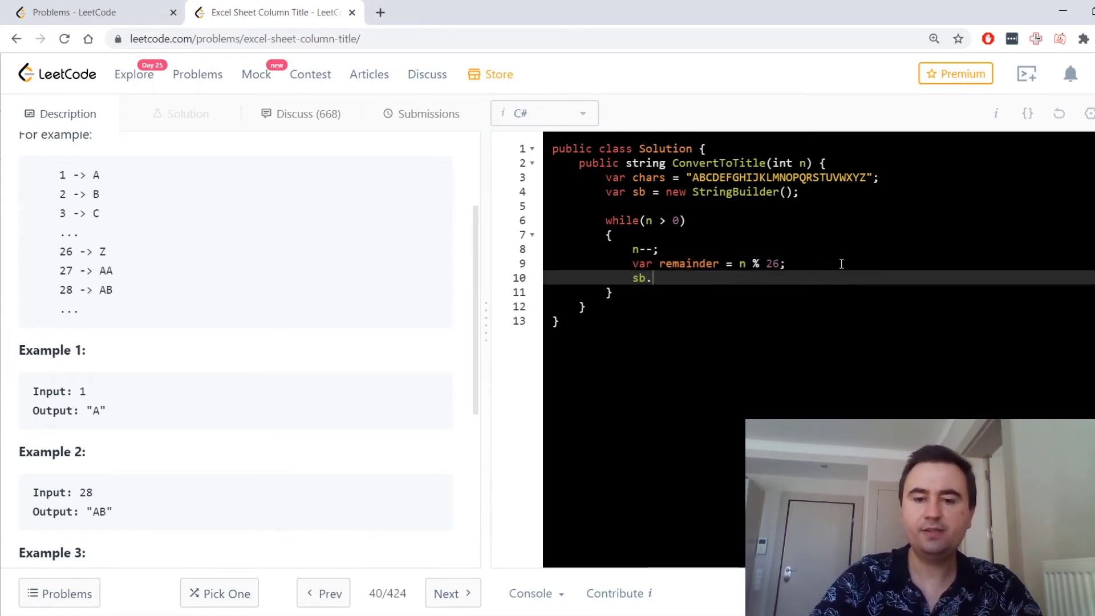
{"action": "type", "text": "Insert"}
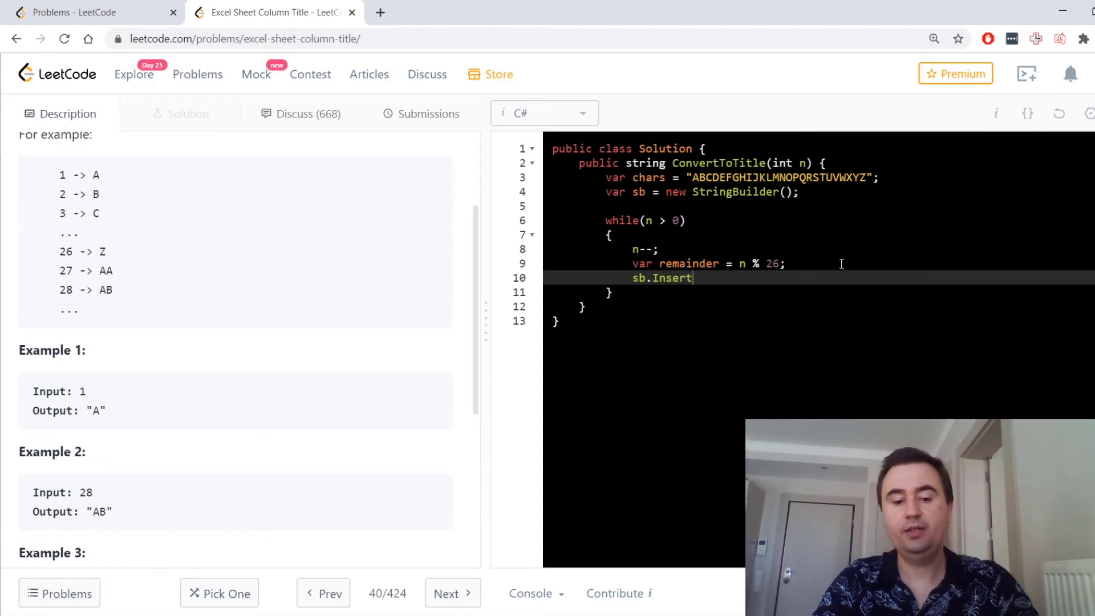
{"action": "type", "text": "(0, "}
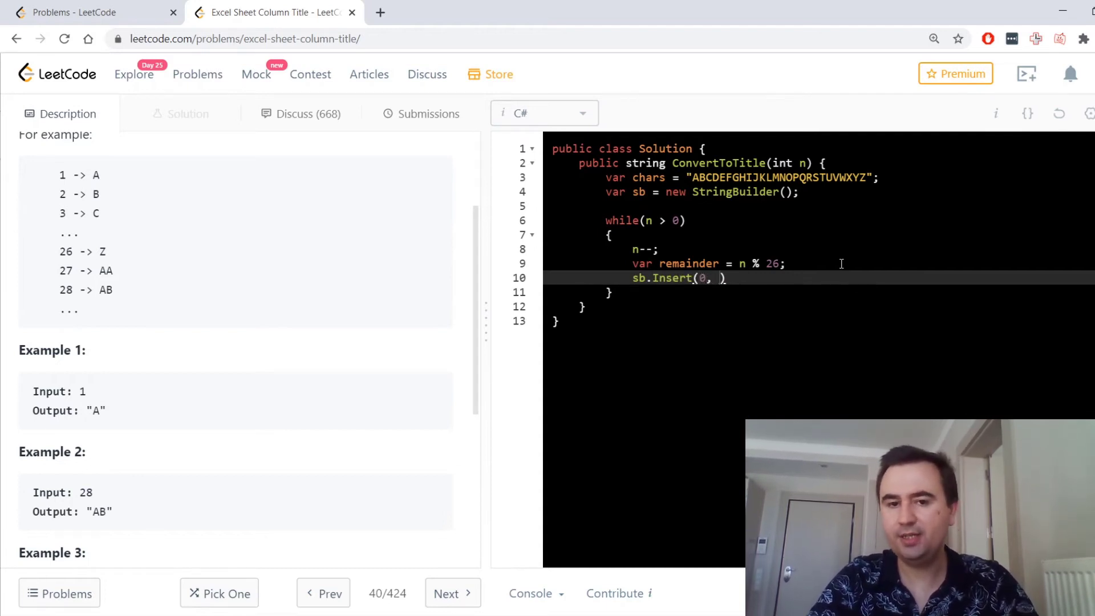
{"action": "type", "text": "chars["}
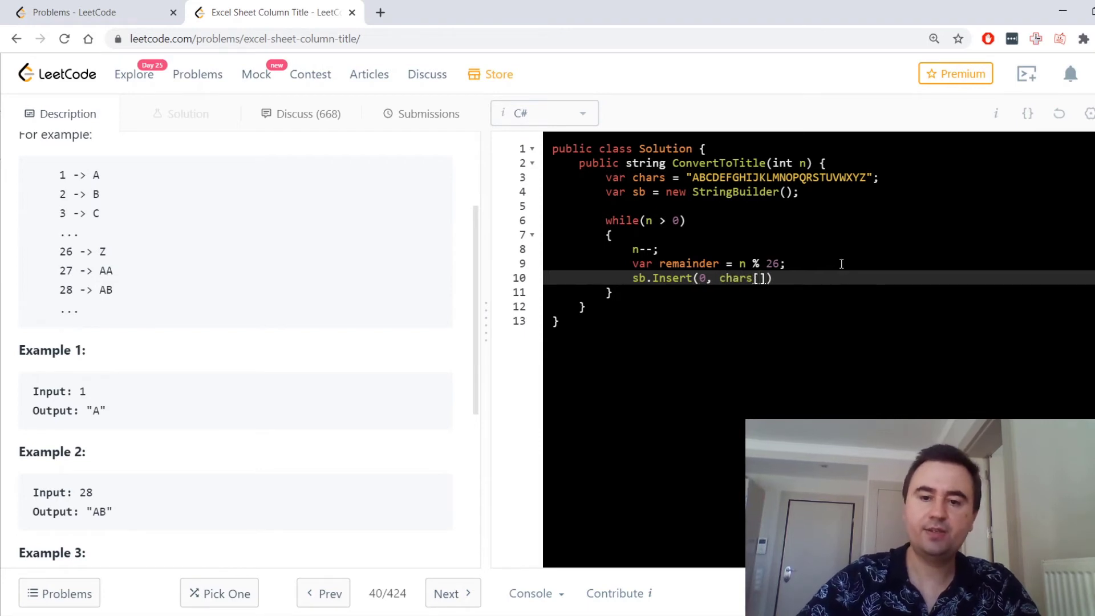
{"action": "type", "text": "rem"}
{"action": "key", "text": "BackSpace"}
{"action": "type", "text": "mi"}
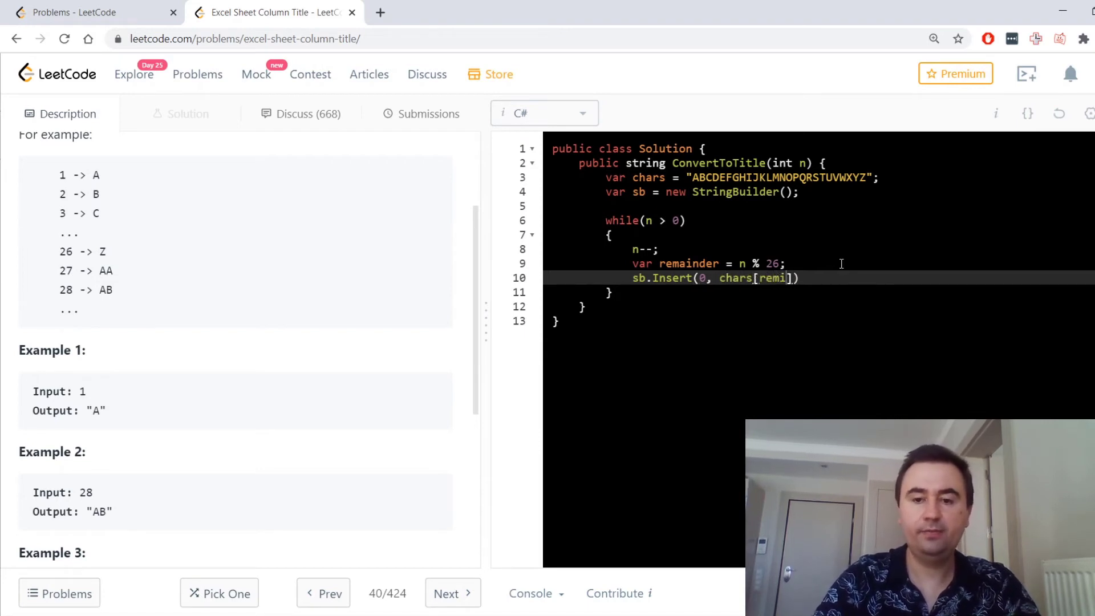
{"action": "type", "text": "ander])"}
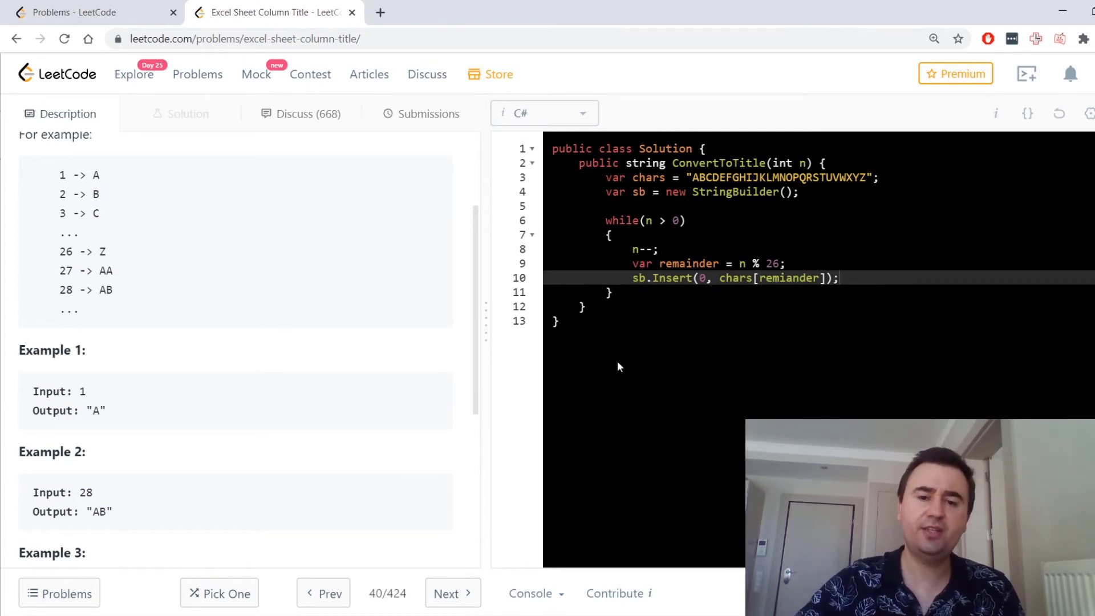
{"action": "left_click", "coordinate": [618, 316]}
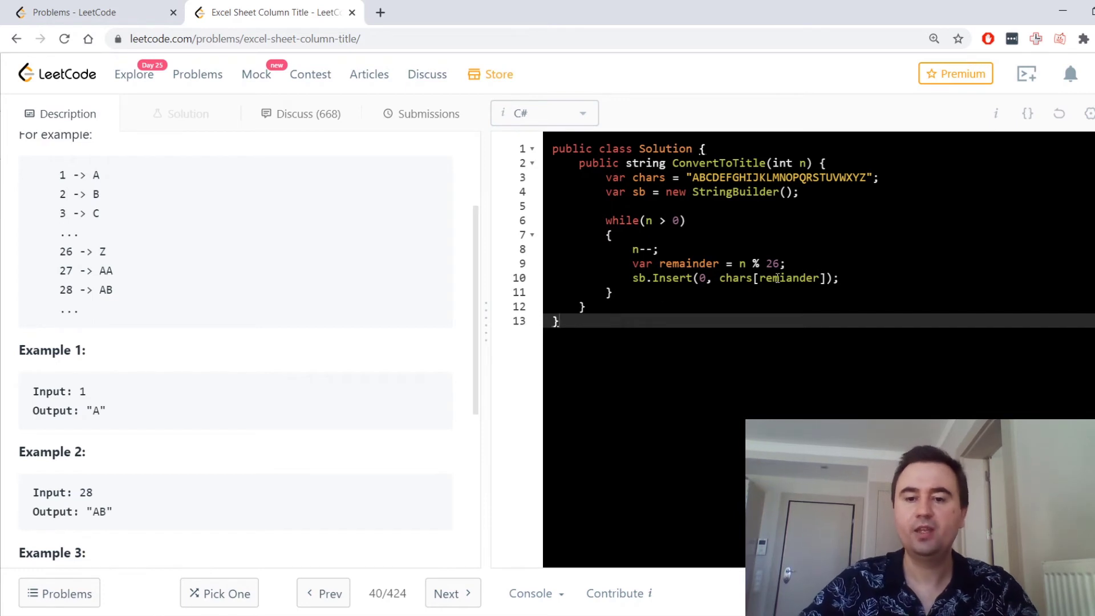
- Add n /= 26; as the final statement inside the while loop
{"action": "left_click", "coordinate": [869, 277]}
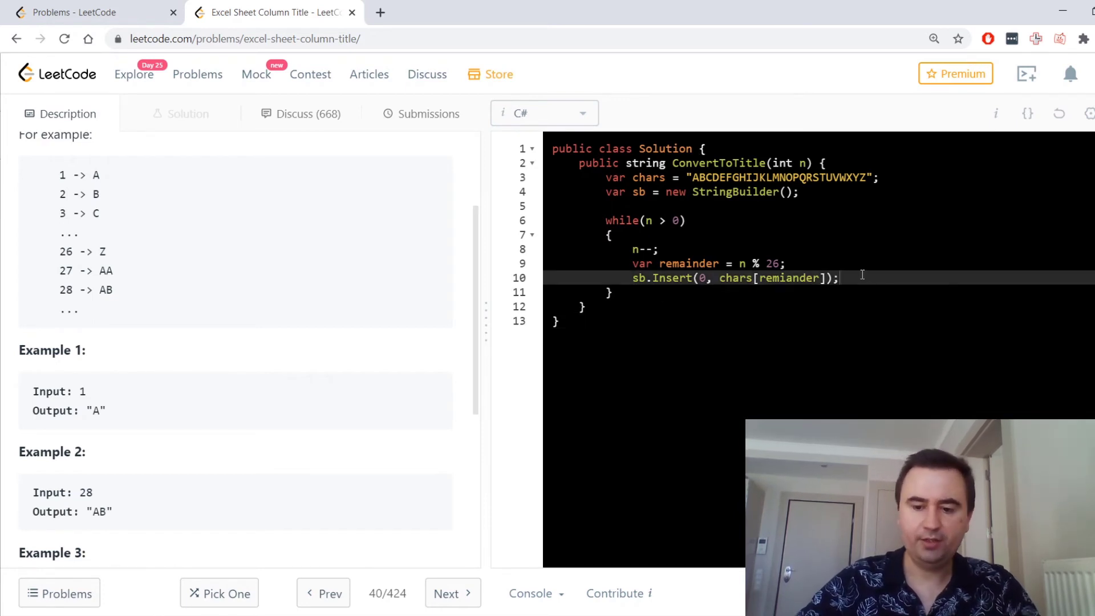
{"action": "key", "text": "Return"}
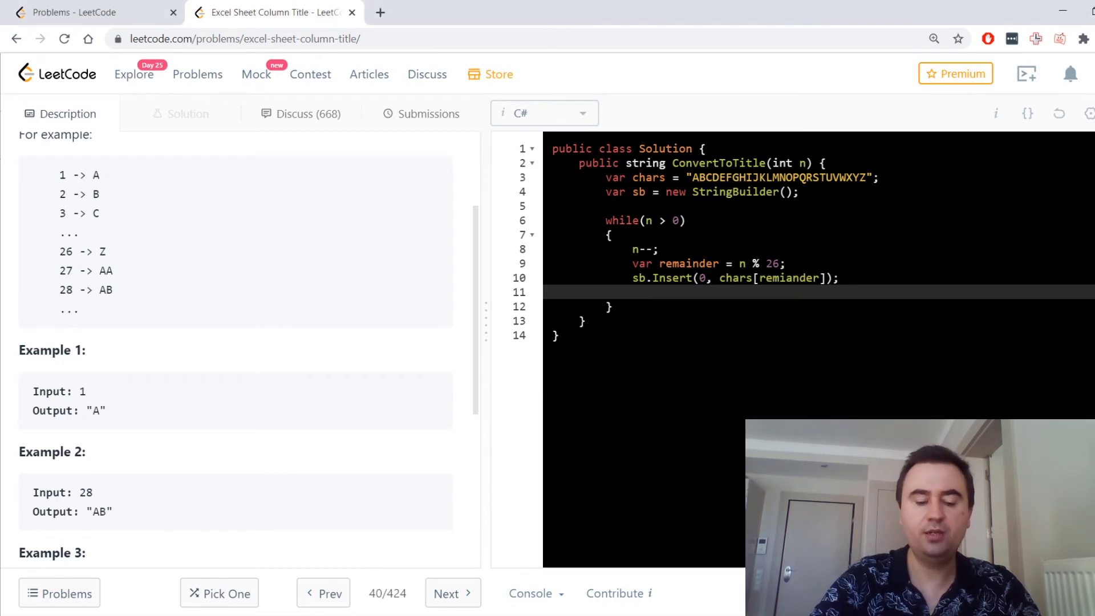
{"action": "type", "text": "n /= "}
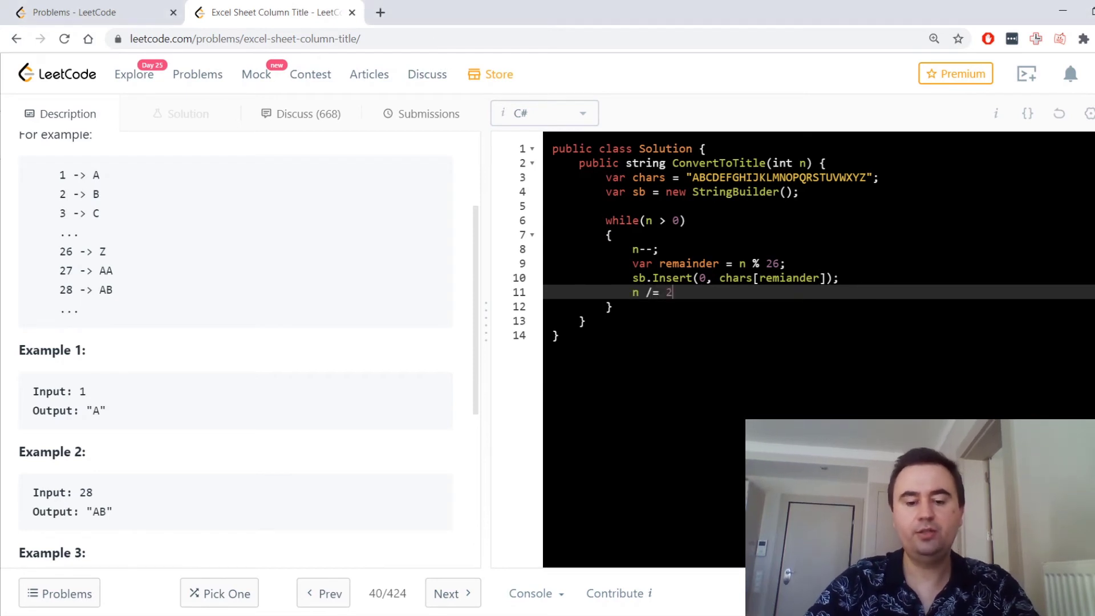
{"action": "type", "text": "26;"}
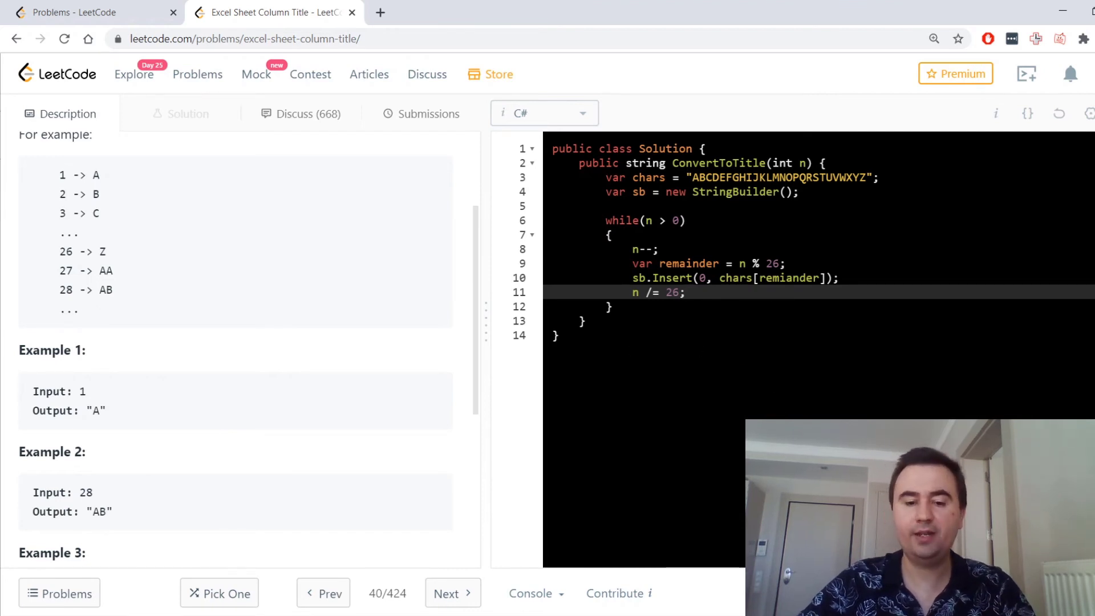
{"action": "left_click", "coordinate": [635, 321]}
{"action": "left_click", "coordinate": [638, 309]}
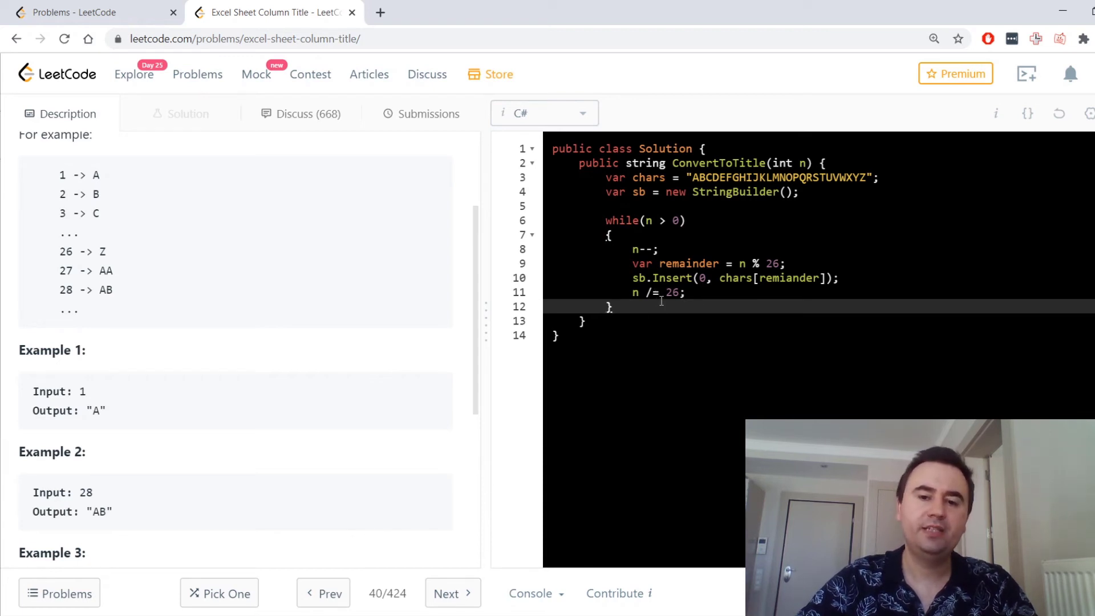
{"action": "left_click", "coordinate": [685, 293]}
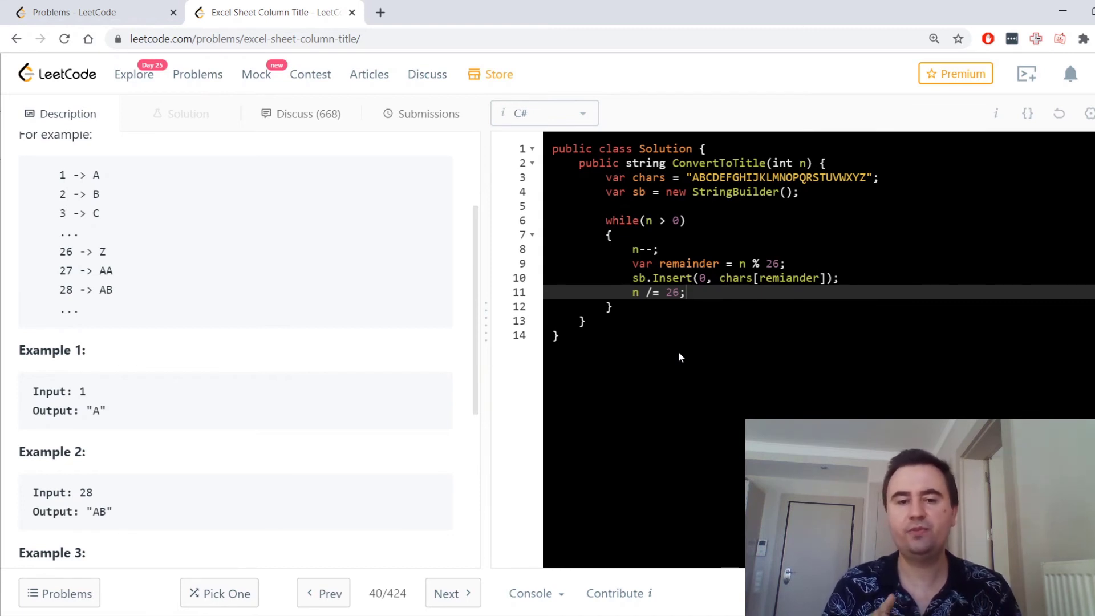
- Return sb.ToString() after the loop and run the code, getting compile error CS0103 on line 10
{"action": "key", "text": "Down"}
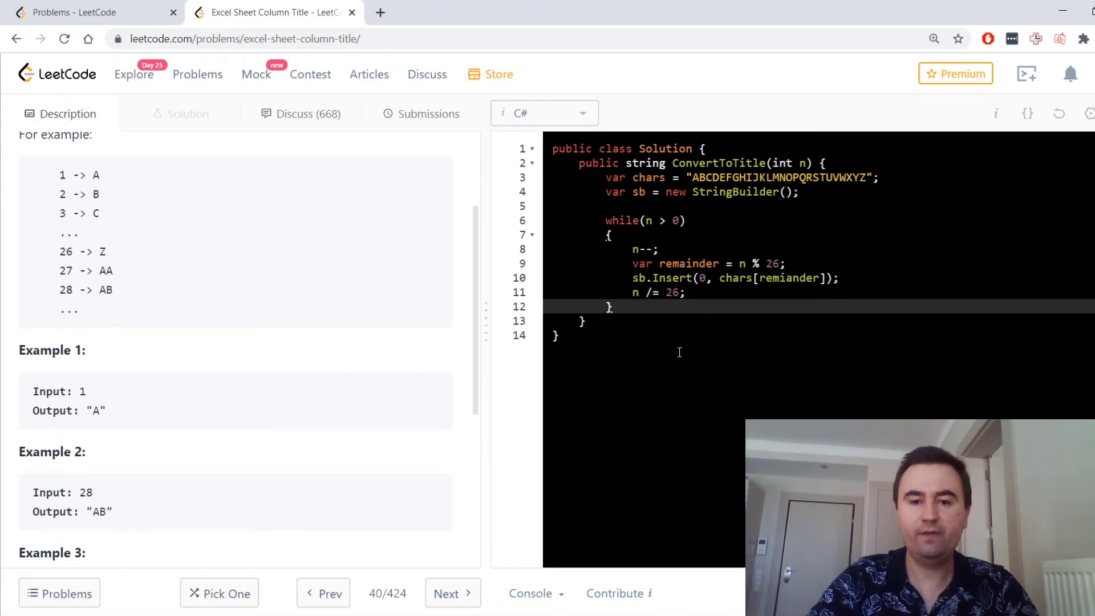
{"action": "key", "text": "Return"}
{"action": "key", "text": "Return"}
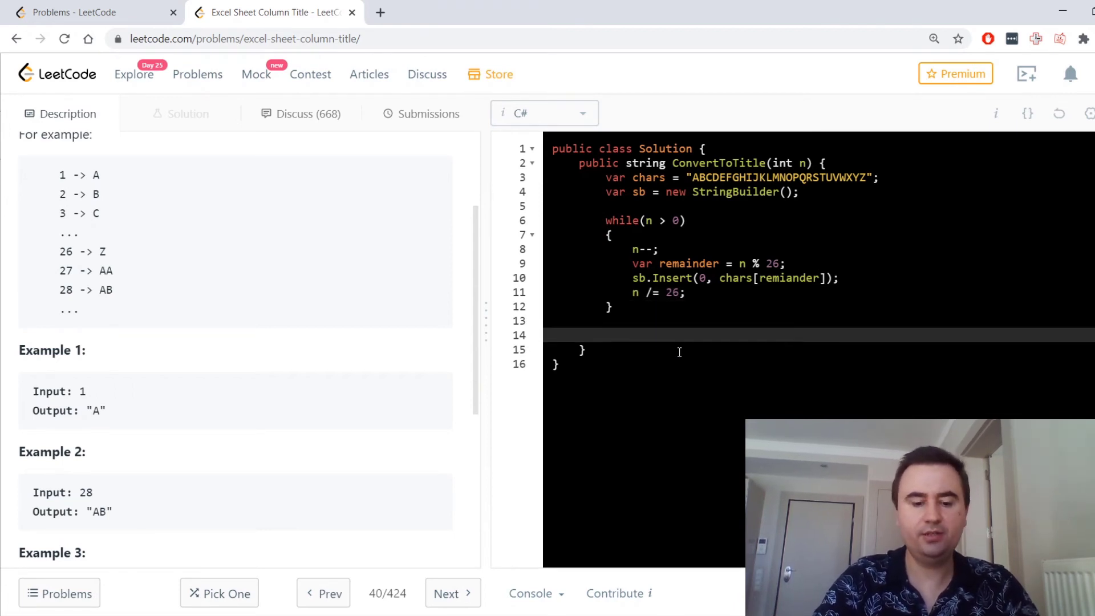
{"action": "type", "text": "return s"}
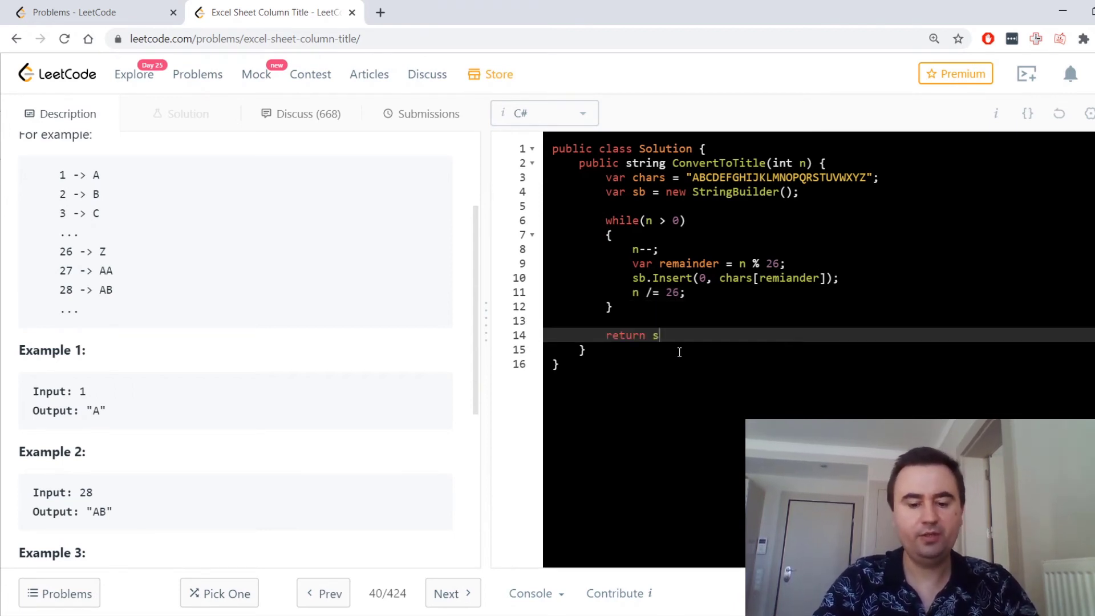
{"action": "type", "text": "b.ToSt"}
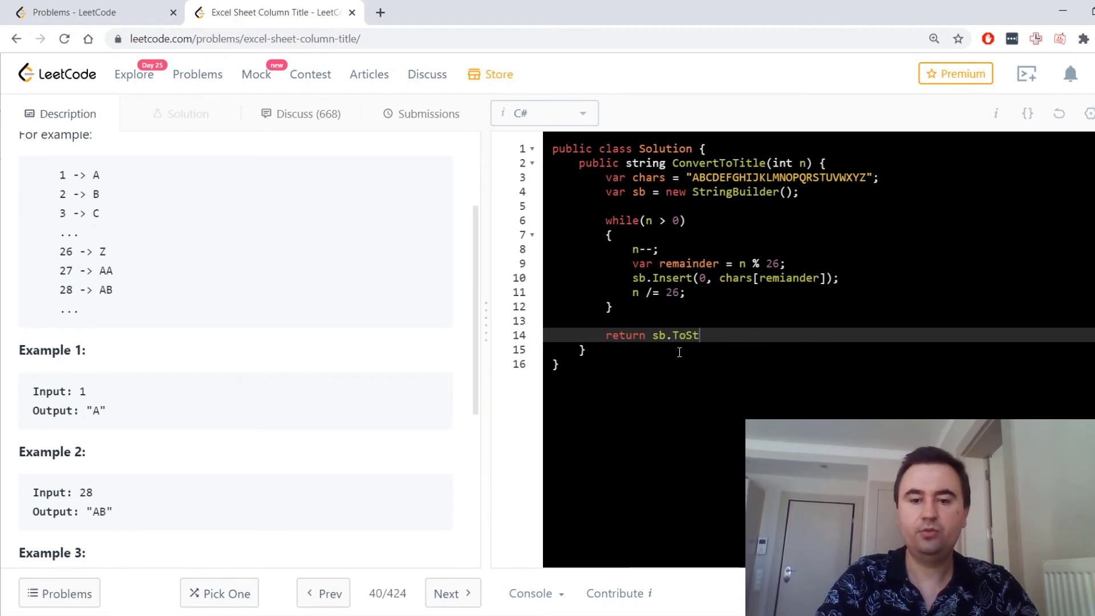
{"action": "type", "text": "ring();"}
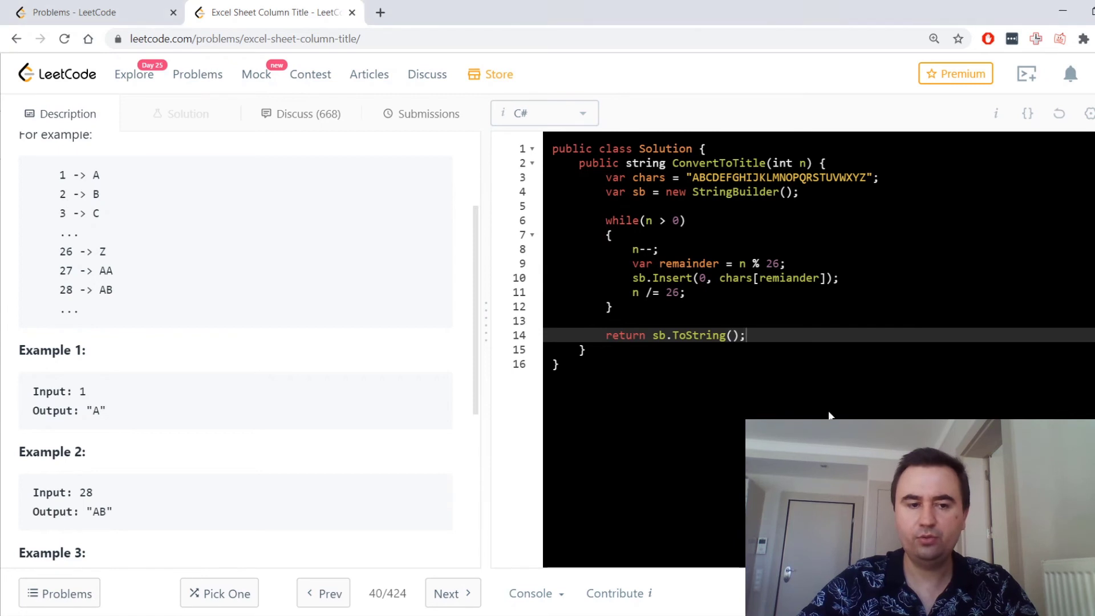
{"action": "left_click", "coordinate": [678, 369]}
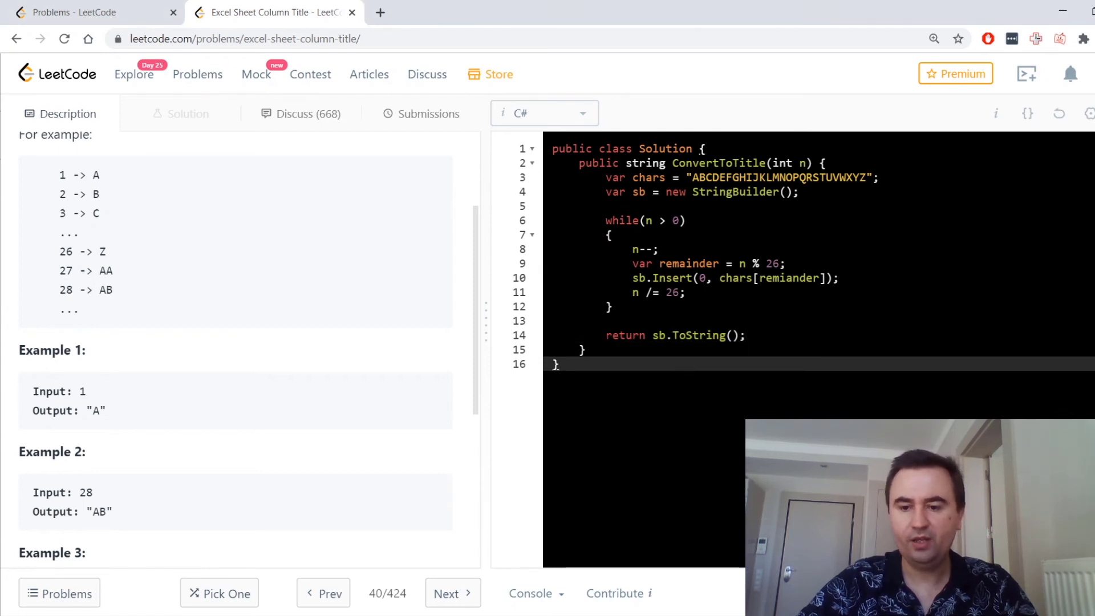
{"action": "key", "text": "ctrl+apostrophe"}
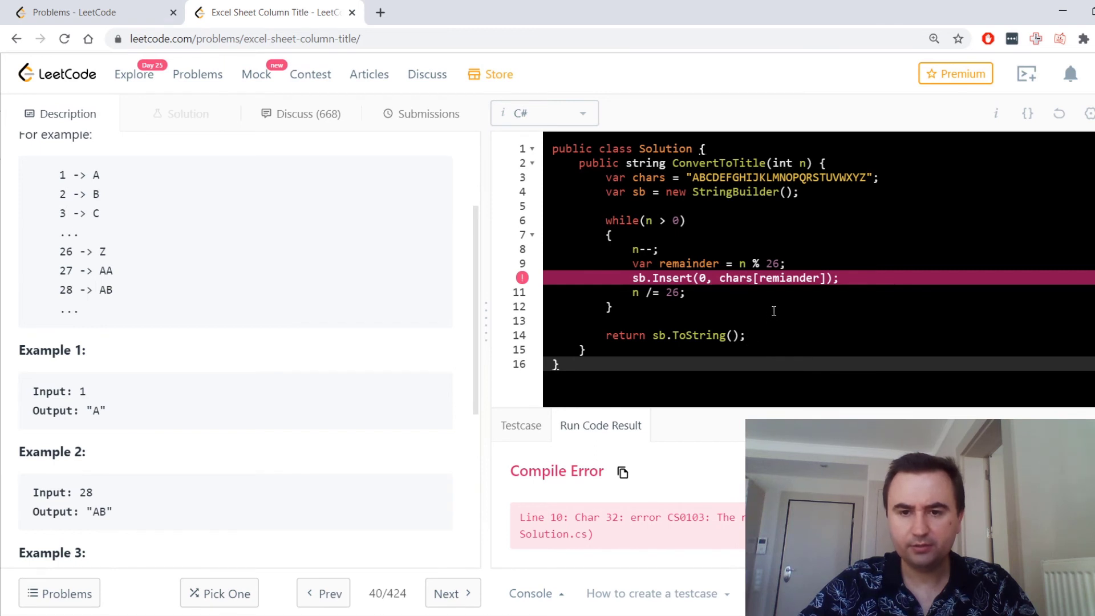
- Correct 'remiander' to 'remainder' on line 10, rerun, and submit for an Accepted 96 ms result
{"action": "left_click", "coordinate": [794, 279]}
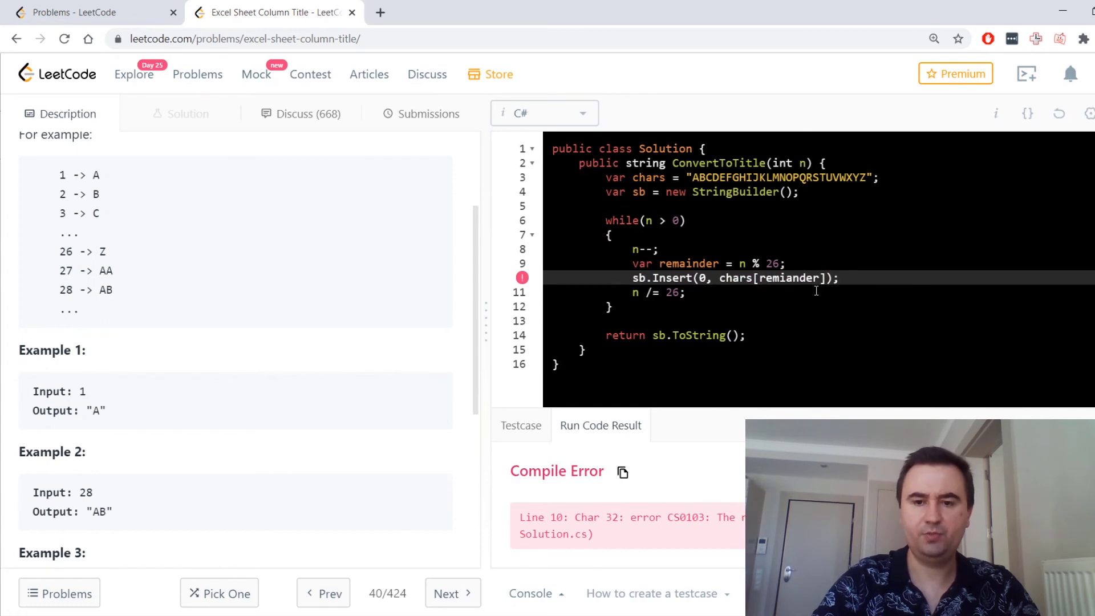
{"action": "key", "text": "BackSpace"}
{"action": "key", "text": "BackSpace"}
{"action": "type", "text": "ai"}
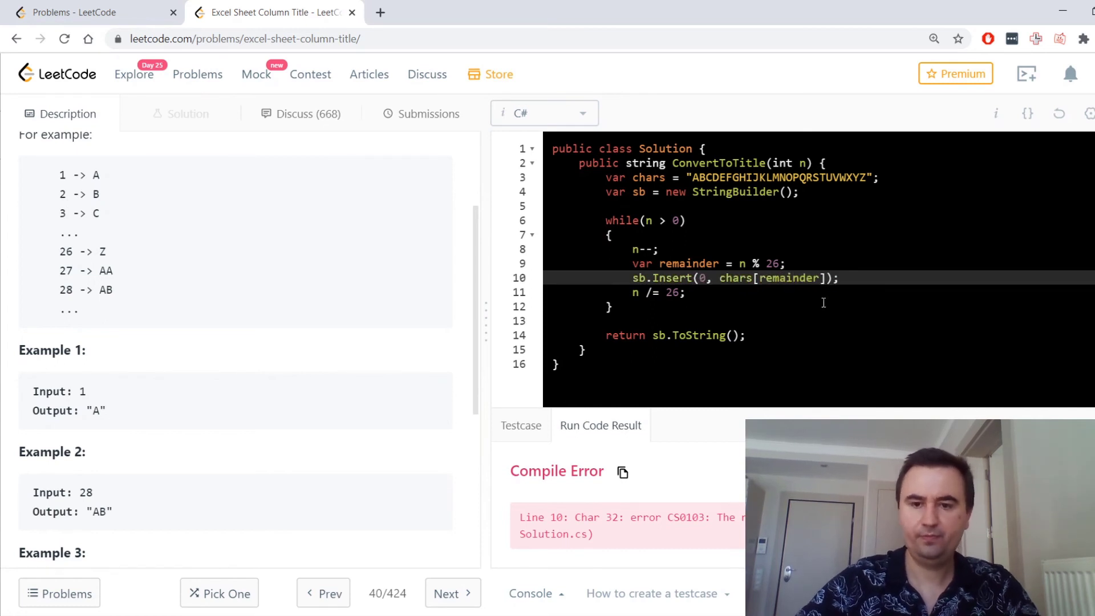
{"action": "key", "text": "ctrl+apostrophe"}
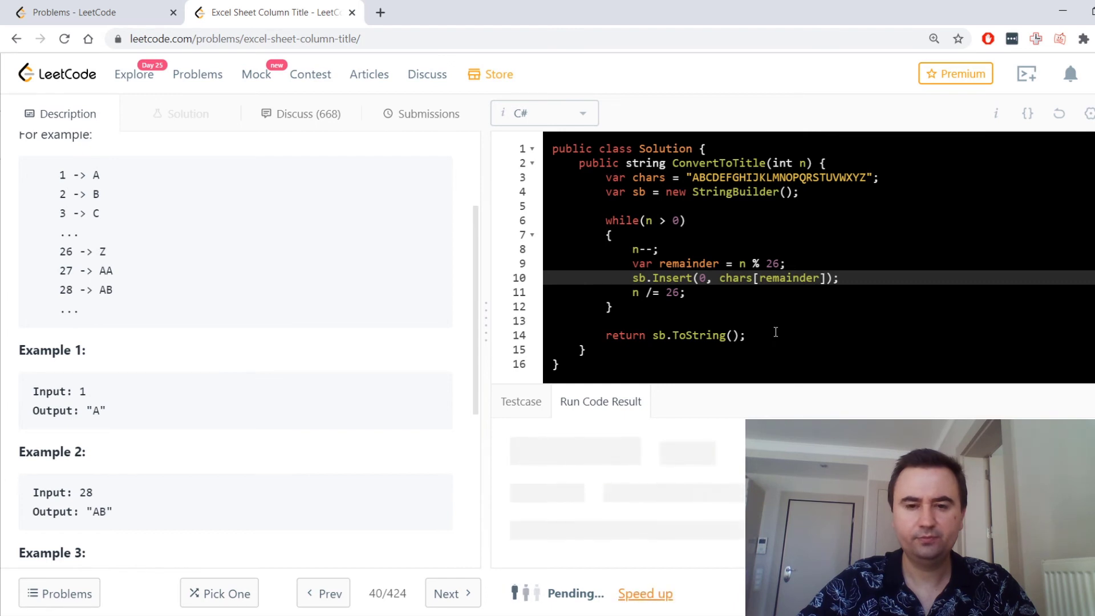
{"action": "left_click", "coordinate": [690, 351]}
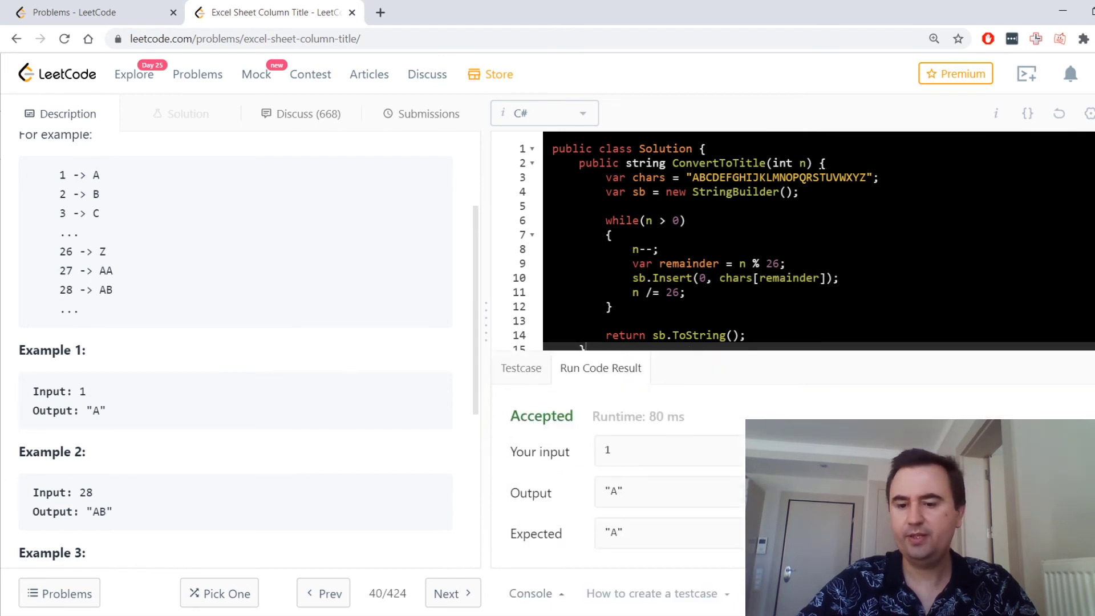
{"action": "key", "text": "ctrl+Return"}
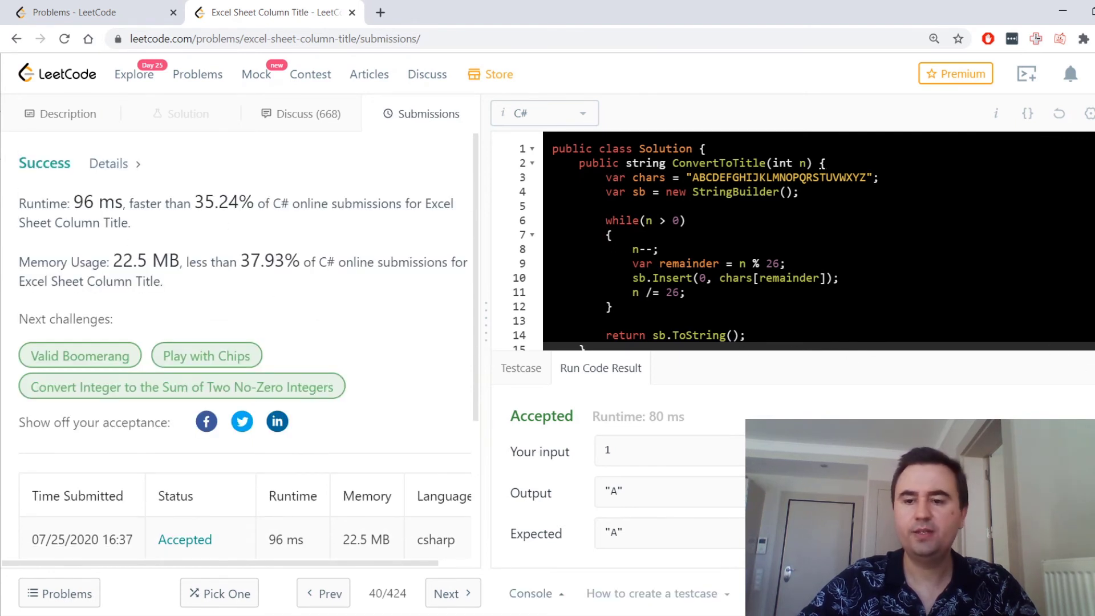
- Collapse the Console result panel so the full solution shows beside the accepted submission
{"action": "left_click", "coordinate": [537, 593]}
{"action": "left_click", "coordinate": [672, 428]}
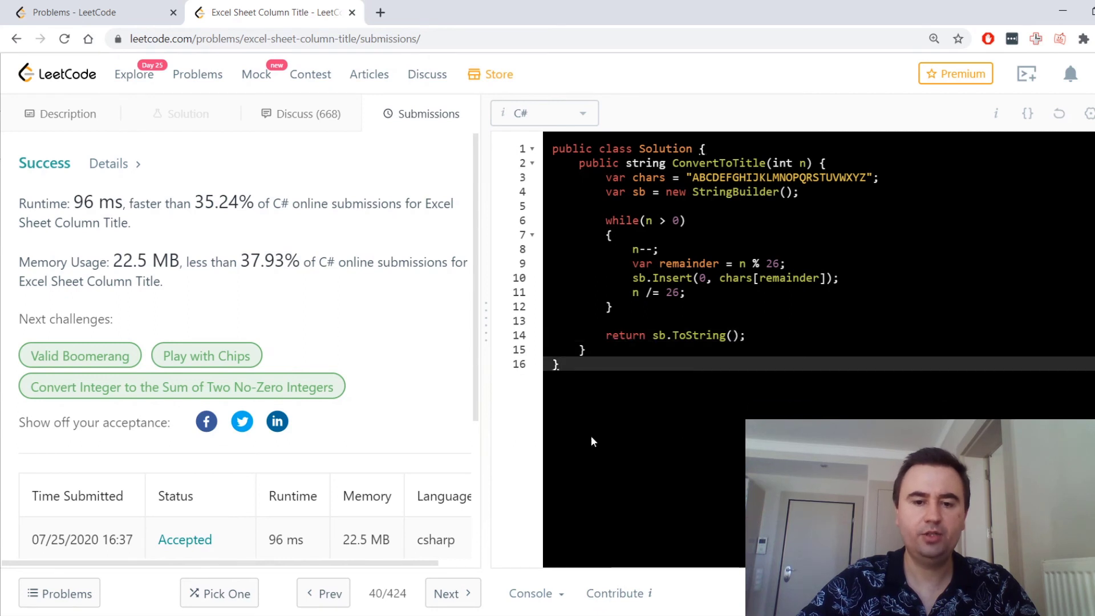